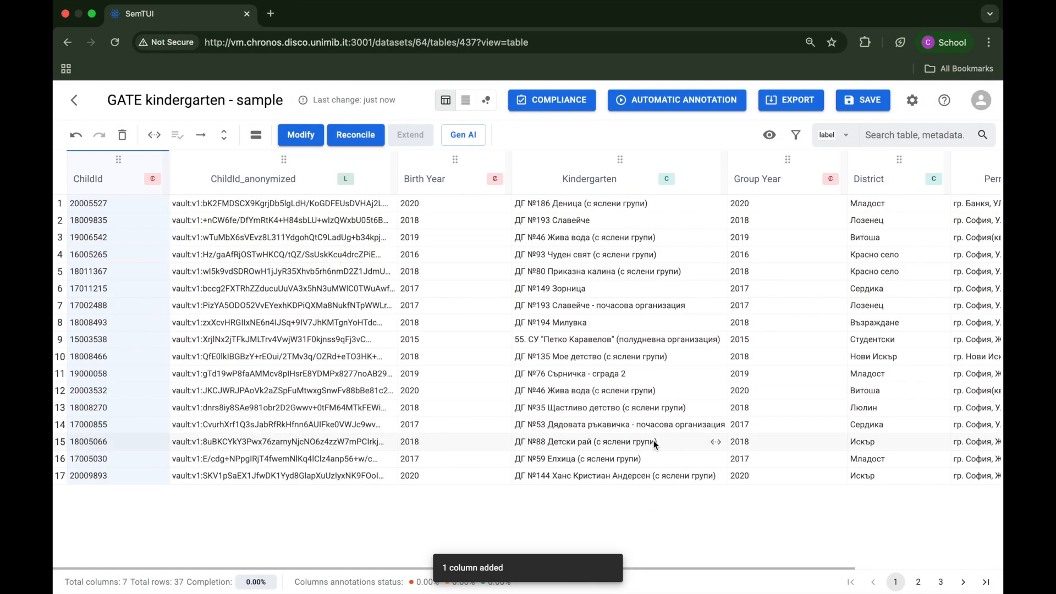
Step: Reconcile the Permanent address column using the Geo Coordinates group's Geocoding: Geo Coordinates (HERE) service
{"action": "scroll", "coordinate": [653, 440], "scroll_direction": "right", "scroll_amount": 5}
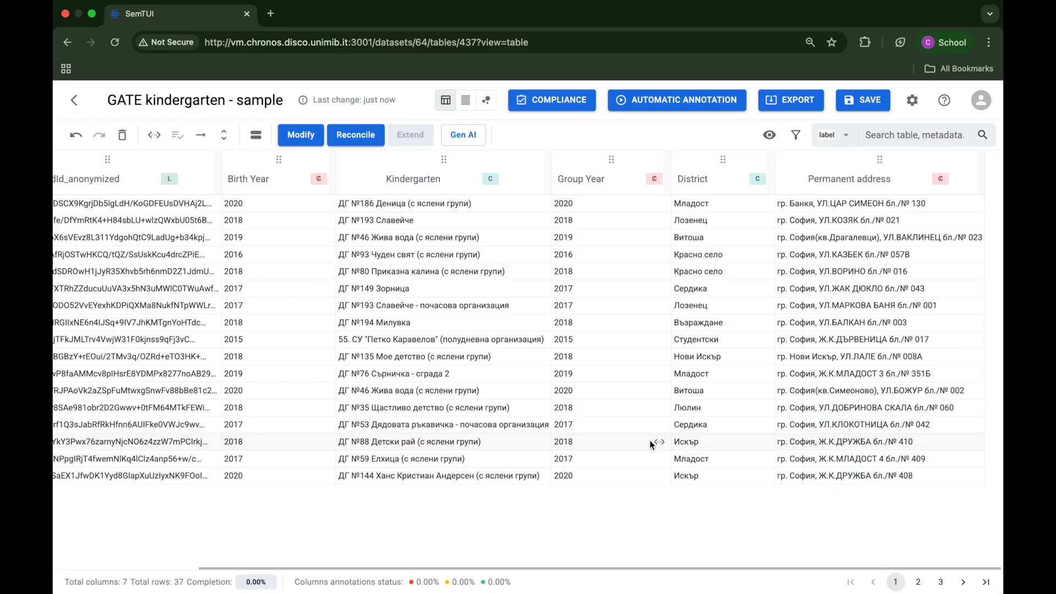
{"action": "left_click", "coordinate": [842, 167]}
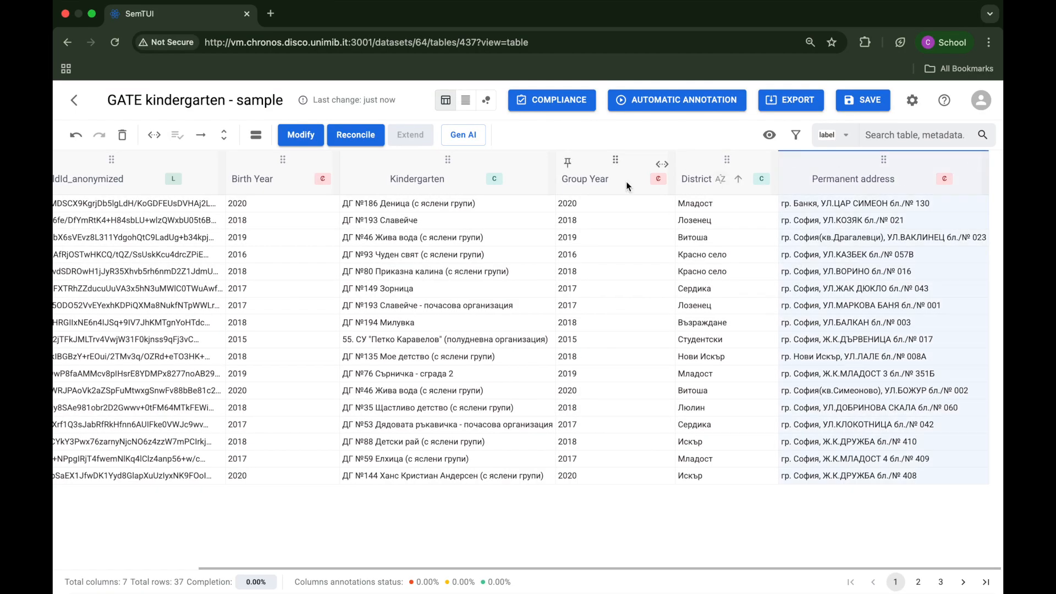
{"action": "left_click", "coordinate": [355, 136]}
{"action": "left_click", "coordinate": [402, 332]}
{"action": "left_click", "coordinate": [416, 391]}
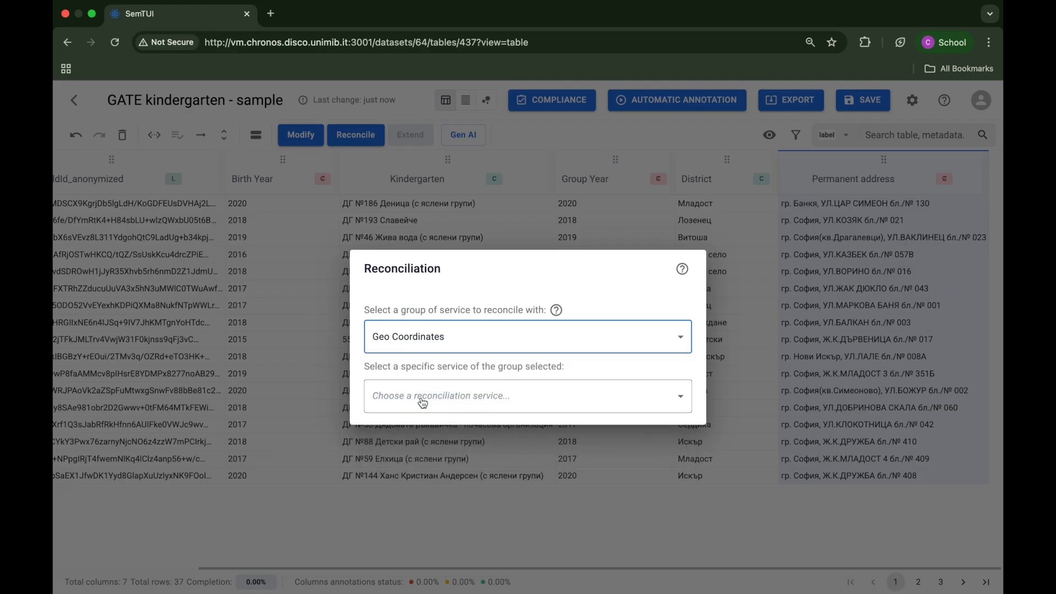
{"action": "left_click", "coordinate": [422, 403]}
{"action": "left_click", "coordinate": [450, 467]}
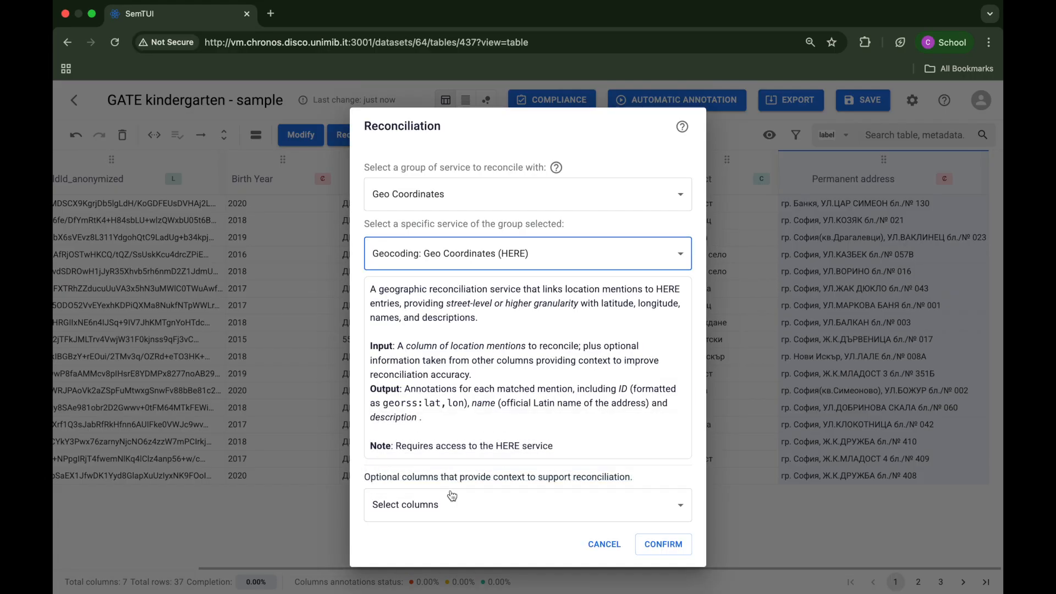
{"action": "left_click", "coordinate": [663, 544]}
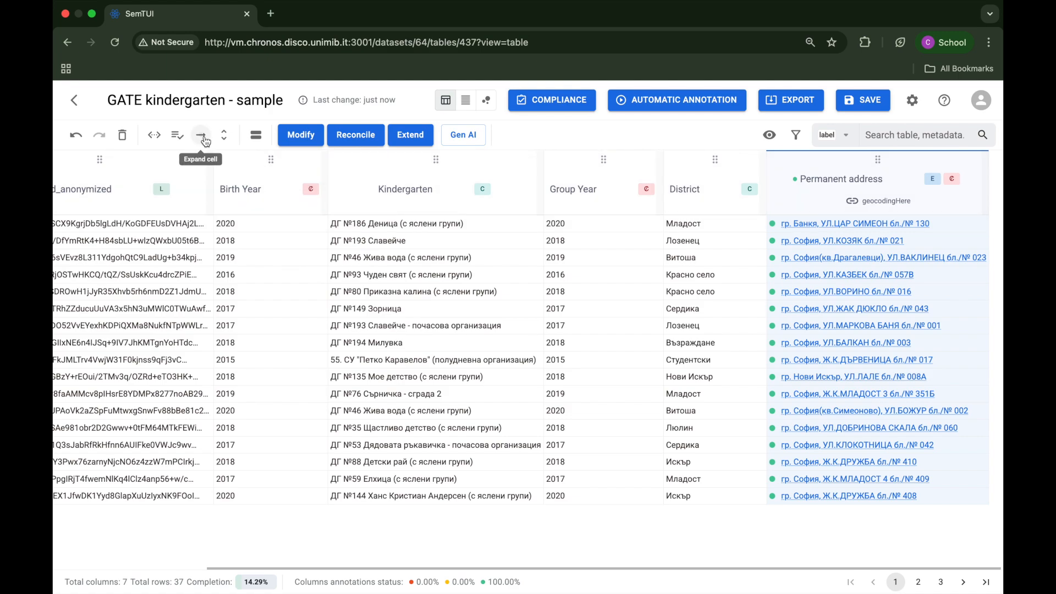
Step: Expand the reconciled cells and extend Permanent address through Annotation properties with the ID of entities in the reference dataset
{"action": "left_click", "coordinate": [205, 142]}
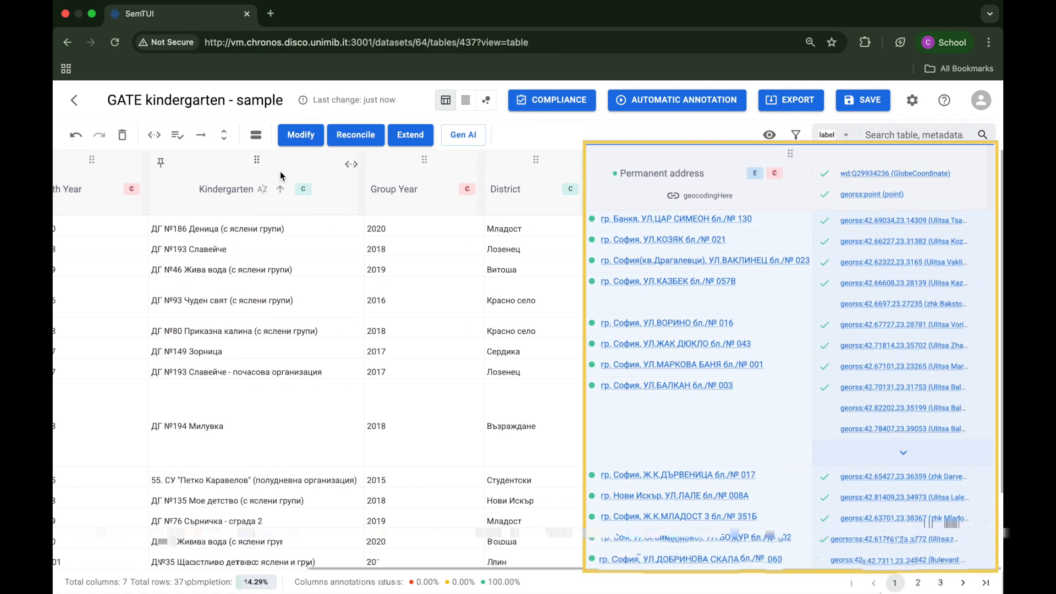
{"action": "left_click", "coordinate": [421, 138]}
{"action": "left_click", "coordinate": [463, 364]}
{"action": "left_click", "coordinate": [480, 416]}
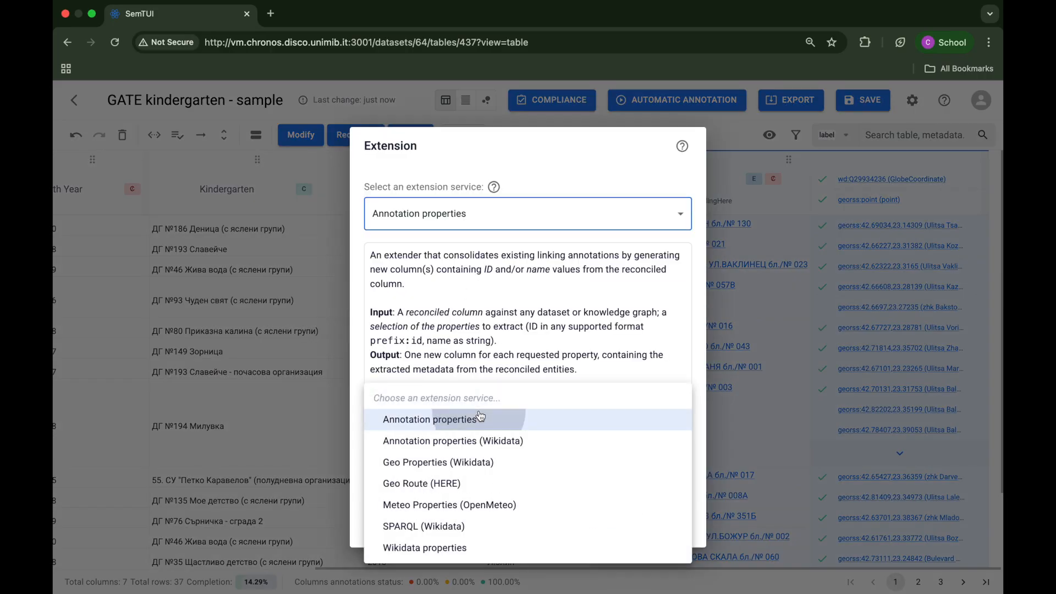
{"action": "left_click", "coordinate": [486, 464]}
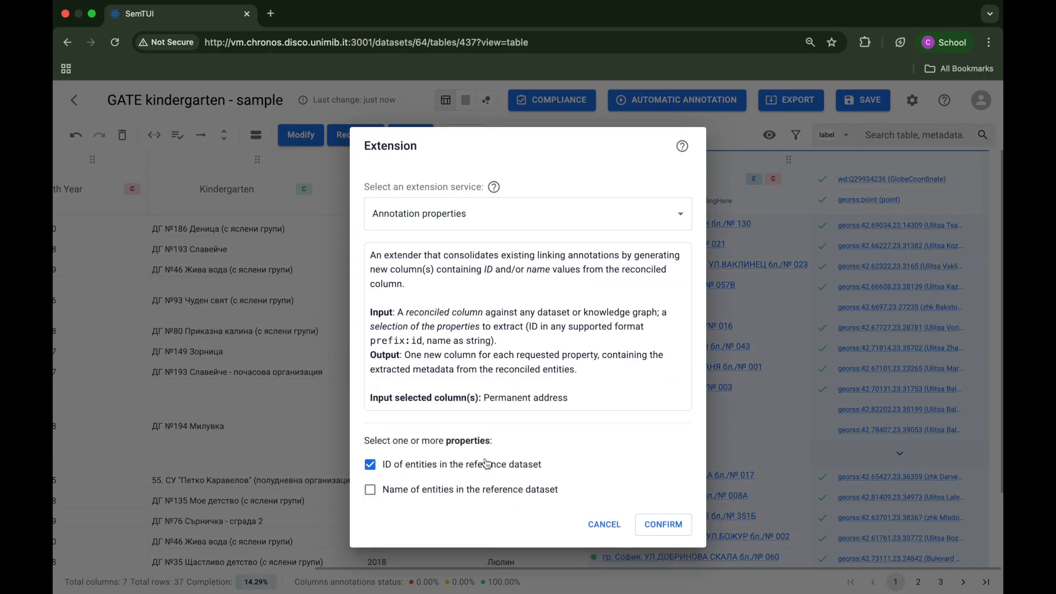
{"action": "left_click", "coordinate": [661, 525]}
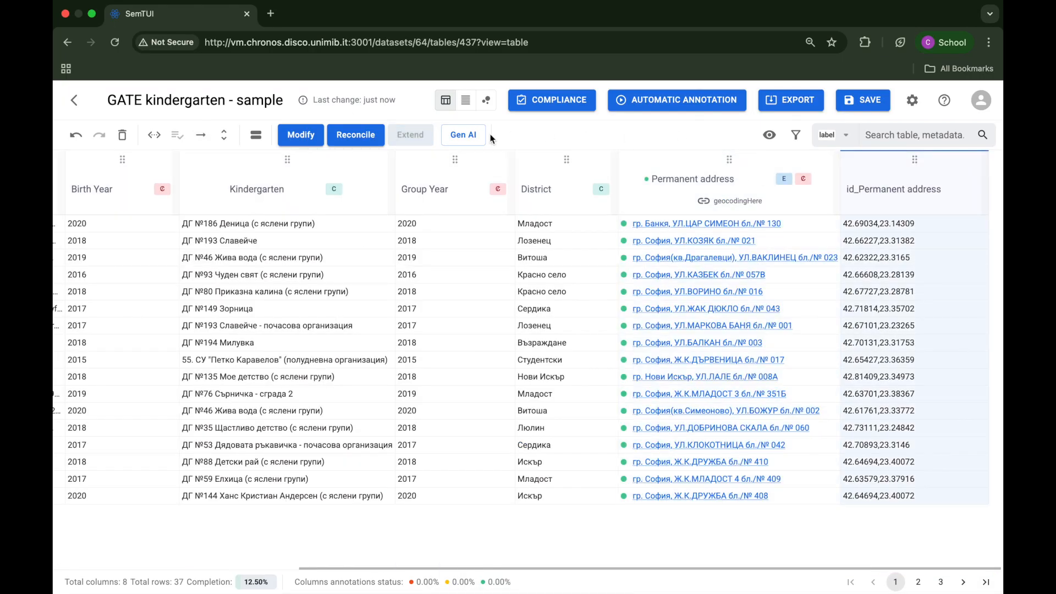
Step: Set up a Regular Expression Modifier on id_Permanent address that extracts all matches of the pattern \d+\.\d{1,2}
{"action": "left_click", "coordinate": [300, 135]}
{"action": "left_click", "coordinate": [434, 361]}
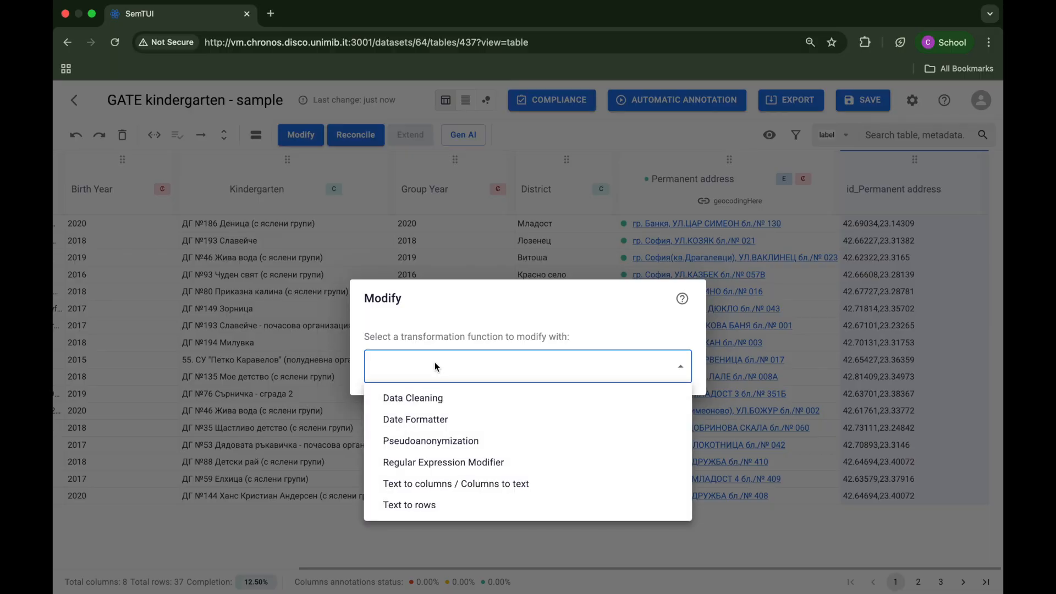
{"action": "left_click", "coordinate": [455, 463]}
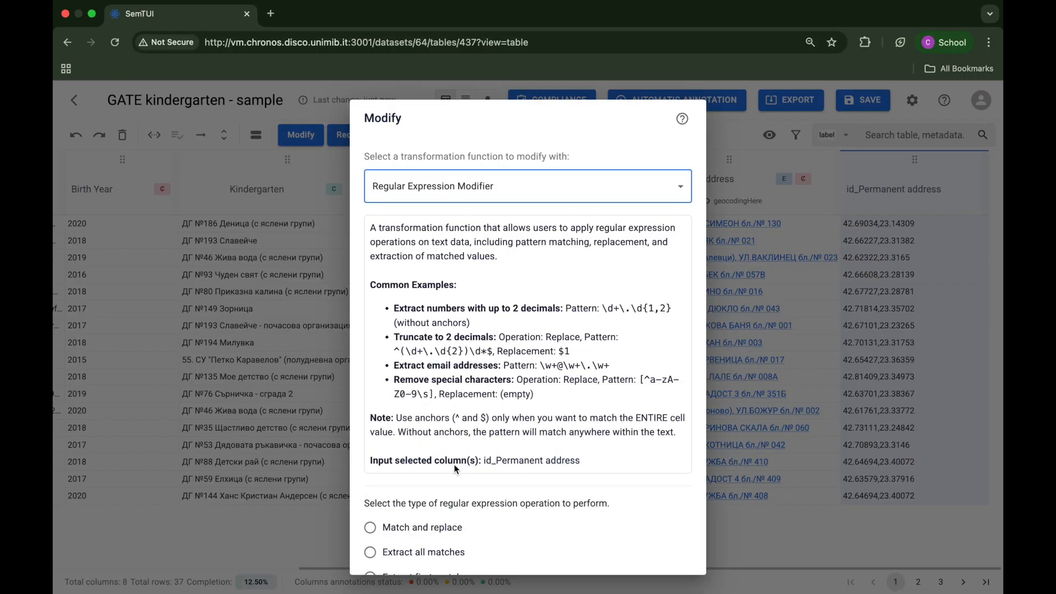
{"action": "left_click_drag", "start_coordinate": [601, 308], "coordinate": [671, 317]}
{"action": "key", "text": "super+c"}
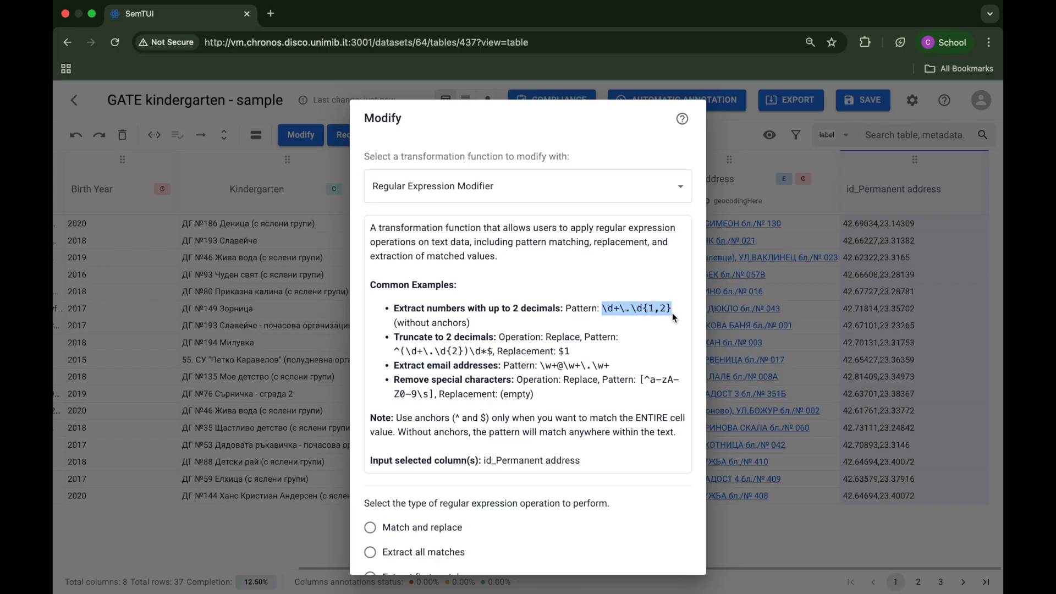
{"action": "scroll", "coordinate": [608, 371], "scroll_direction": "down", "scroll_amount": 5}
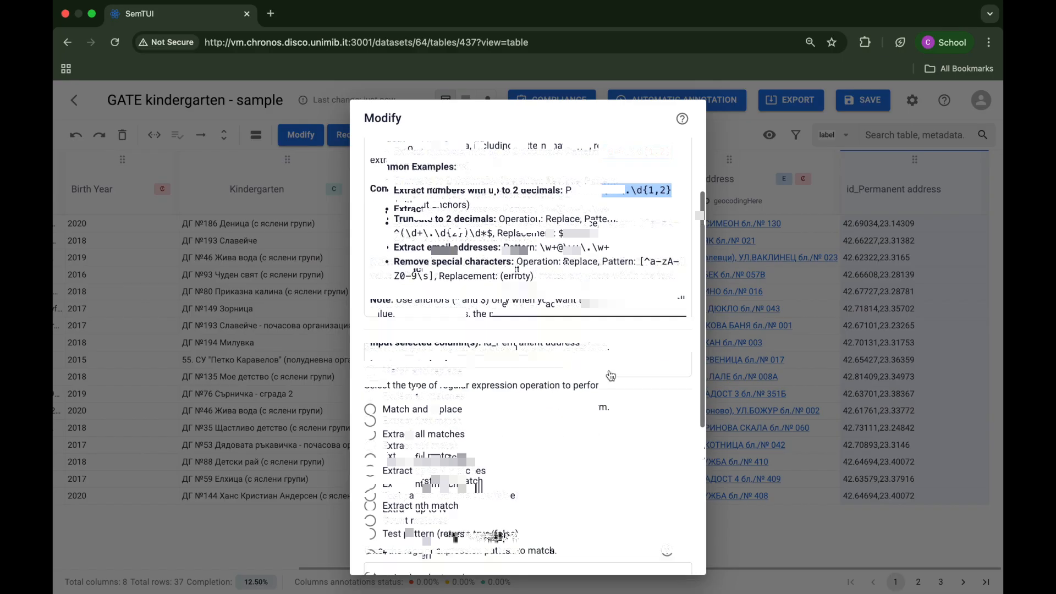
{"action": "left_click", "coordinate": [459, 308]}
{"action": "scroll", "coordinate": [460, 314], "scroll_direction": "down", "scroll_amount": 2}
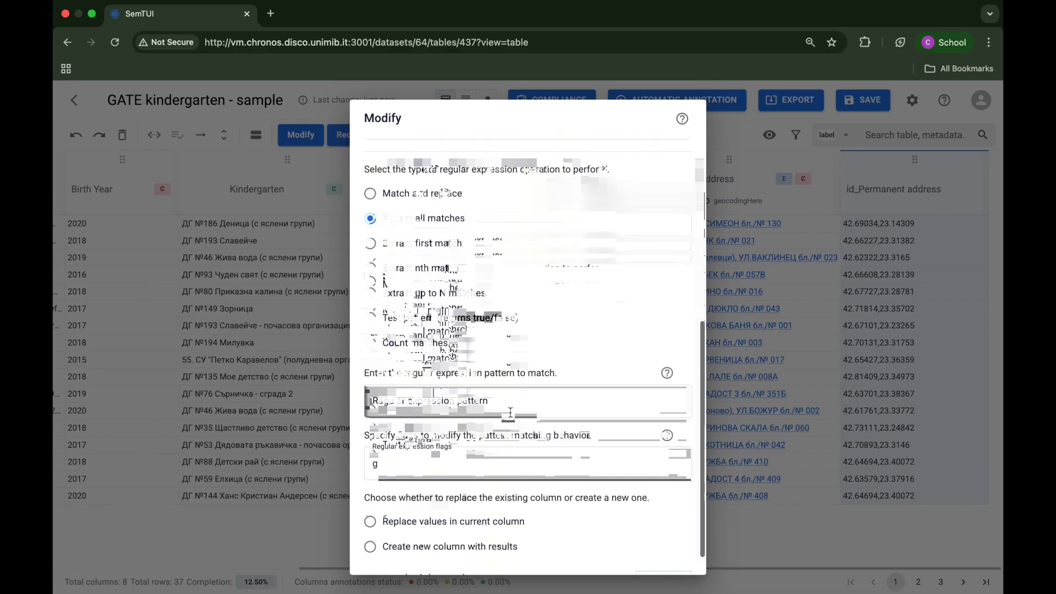
{"action": "left_click", "coordinate": [552, 402]}
{"action": "key", "text": "super+v"}
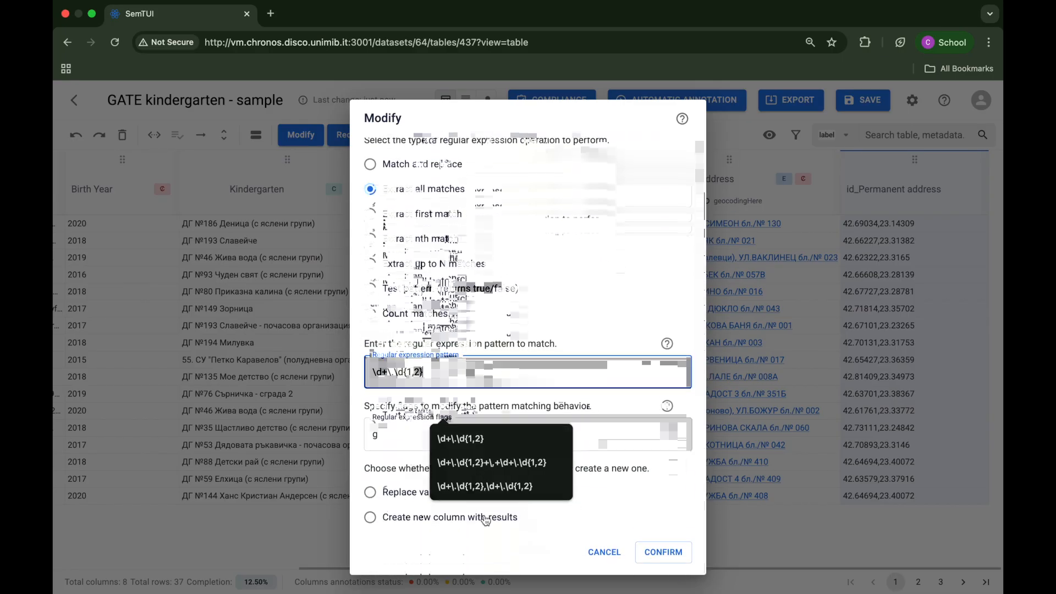
Step: Output the matches to a new column named Permanent address_generalized and apply the modification
{"action": "left_click", "coordinate": [460, 520]}
{"action": "scroll", "coordinate": [461, 524], "scroll_direction": "down", "scroll_amount": 1}
{"action": "left_click", "coordinate": [461, 517]}
{"action": "type", "text": "Permanen"}
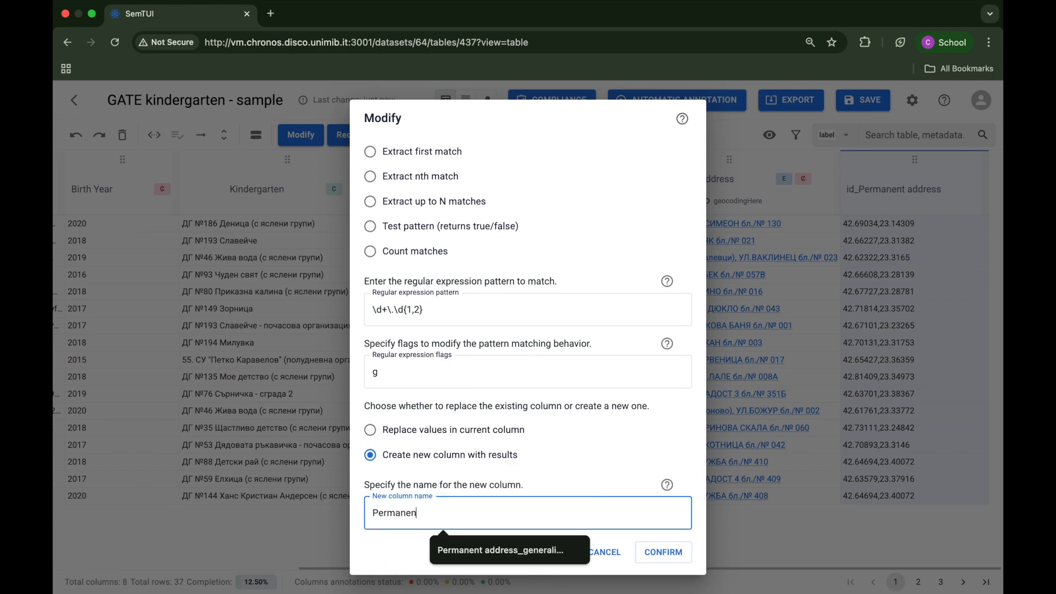
{"action": "type", "text": "t address_generalized"}
{"action": "key", "text": "Return"}
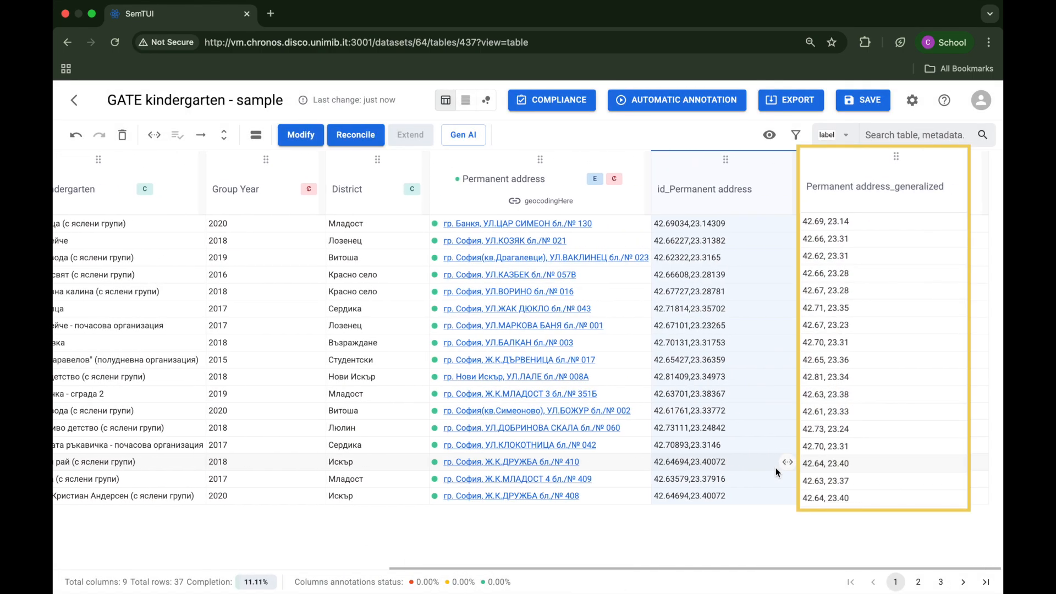
Step: Save the table and rerun the GDPR compliance check on it
{"action": "left_click", "coordinate": [872, 102]}
{"action": "left_click", "coordinate": [566, 110]}
{"action": "scroll", "coordinate": [684, 190], "scroll_direction": "down", "scroll_amount": 3}
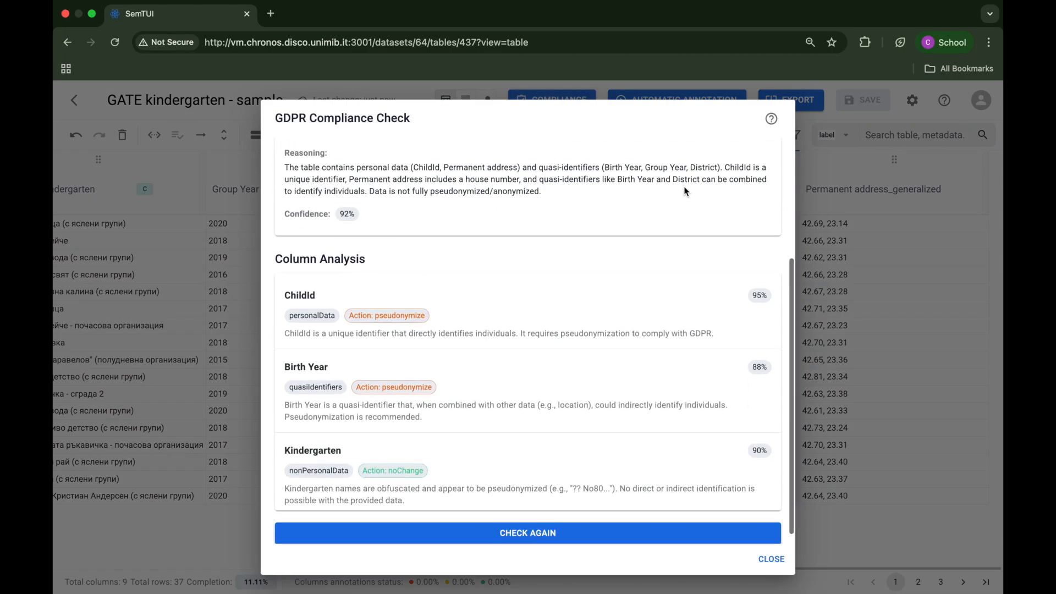
{"action": "left_click", "coordinate": [658, 532]}
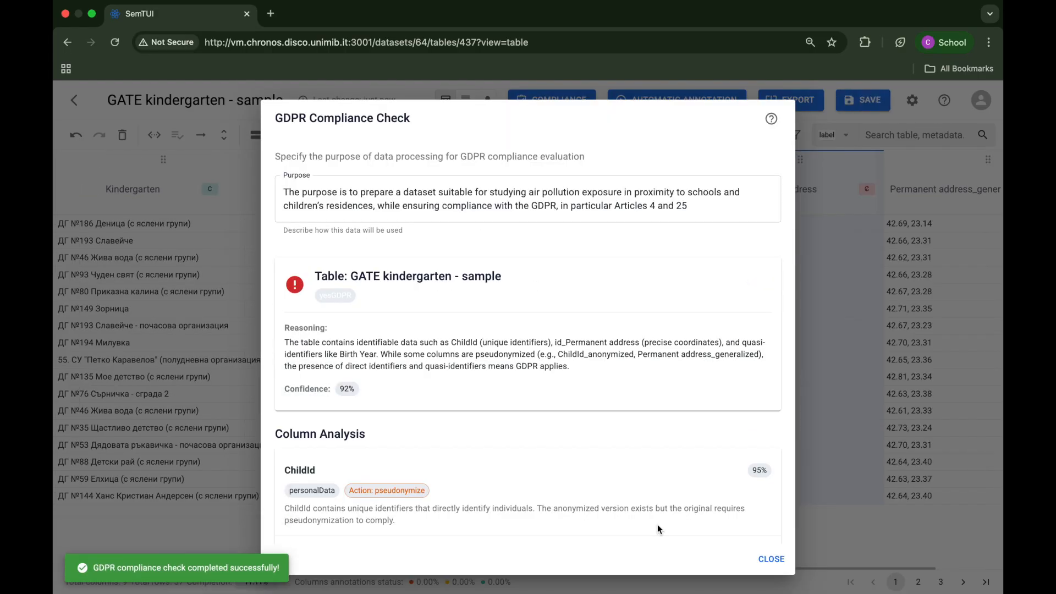
Step: Examine the compliance check's column analysis for the columns that need action, and close the report
{"action": "scroll", "coordinate": [674, 404], "scroll_direction": "down", "scroll_amount": 10}
{"action": "scroll", "coordinate": [674, 410], "scroll_direction": "down", "scroll_amount": 3}
{"action": "left_click_drag", "start_coordinate": [372, 344], "coordinate": [283, 344]}
{"action": "scroll", "coordinate": [475, 433], "scroll_direction": "down", "scroll_amount": 2}
{"action": "left_click_drag", "start_coordinate": [428, 448], "coordinate": [283, 448]}
{"action": "left_click", "coordinate": [774, 559]}
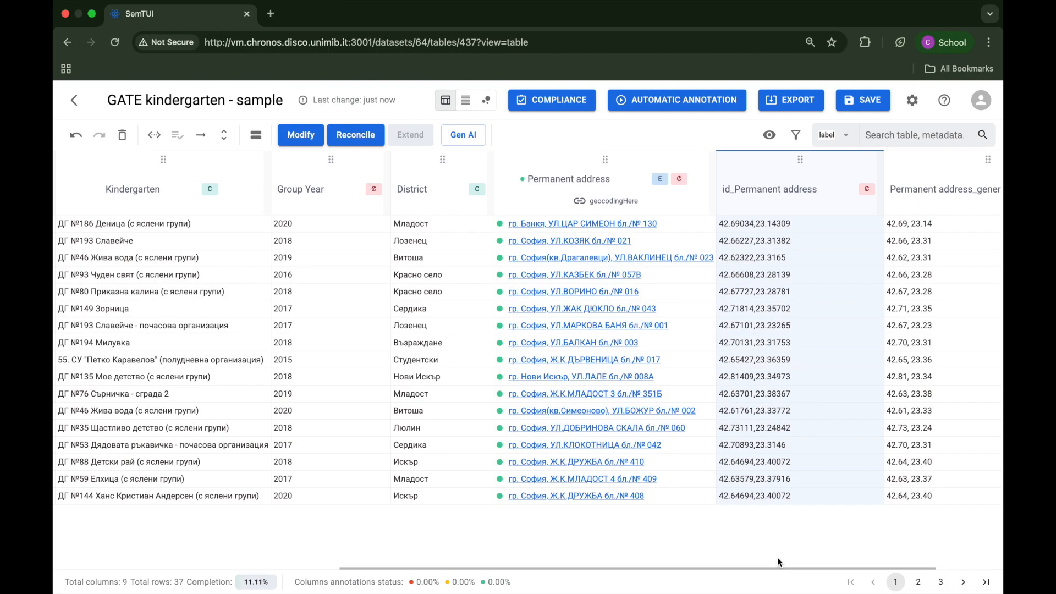
Step: Delete the ChildId, Birth Year, Permanent address and id_Permanent address columns and save the table
{"action": "scroll", "coordinate": [806, 430], "scroll_direction": "right", "scroll_amount": 3}
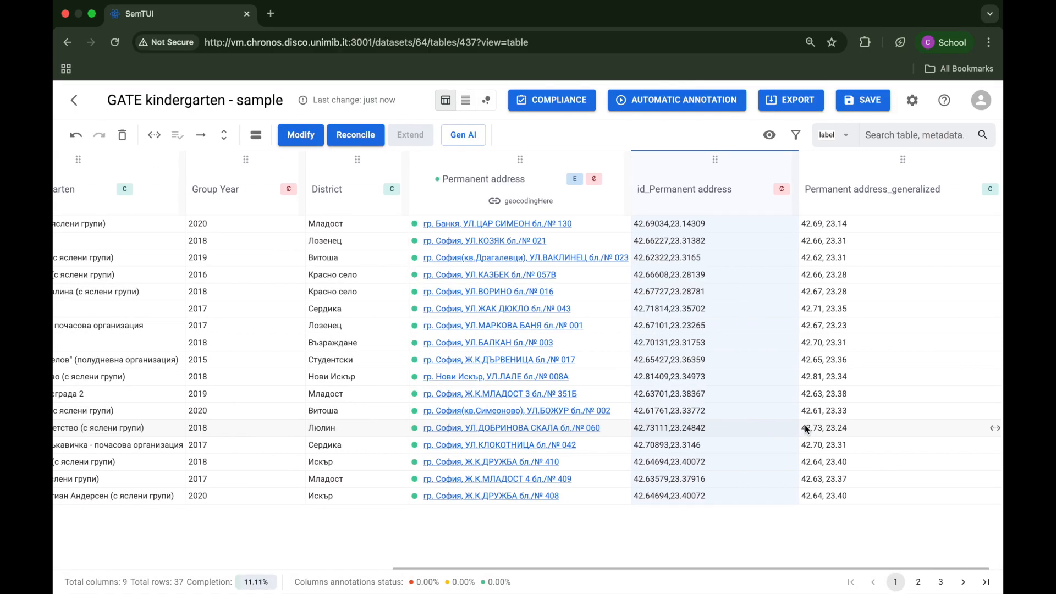
{"action": "left_click", "coordinate": [542, 170]}
{"action": "scroll", "coordinate": [270, 165], "scroll_direction": "left", "scroll_amount": 6}
{"action": "left_click", "coordinate": [269, 165]}
{"action": "scroll", "coordinate": [269, 165], "scroll_direction": "left", "scroll_amount": 4}
{"action": "left_click", "coordinate": [134, 168]}
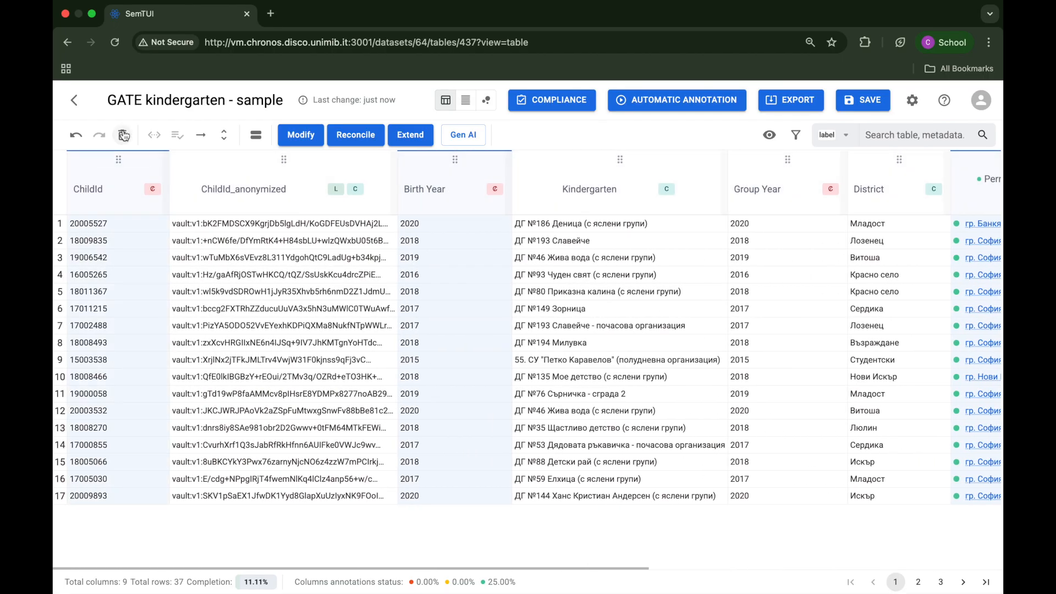
{"action": "left_click", "coordinate": [124, 135]}
{"action": "left_click", "coordinate": [879, 101]}
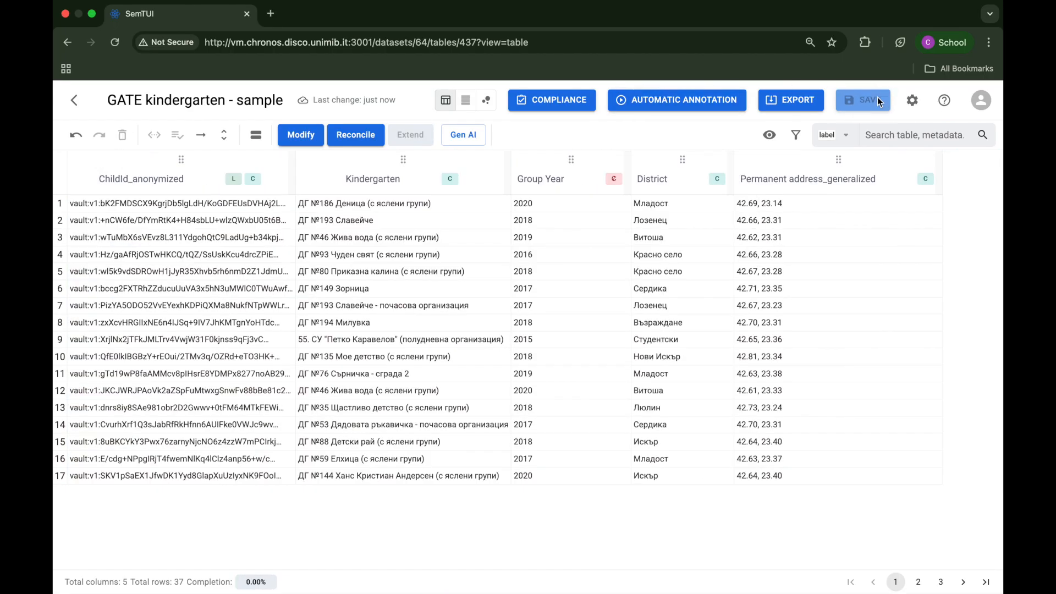
Step: Run the GDPR compliance check again on the reduced table and review its column analysis
{"action": "left_click", "coordinate": [575, 100]}
{"action": "scroll", "coordinate": [560, 418], "scroll_direction": "down", "scroll_amount": 3}
{"action": "left_click", "coordinate": [562, 525]}
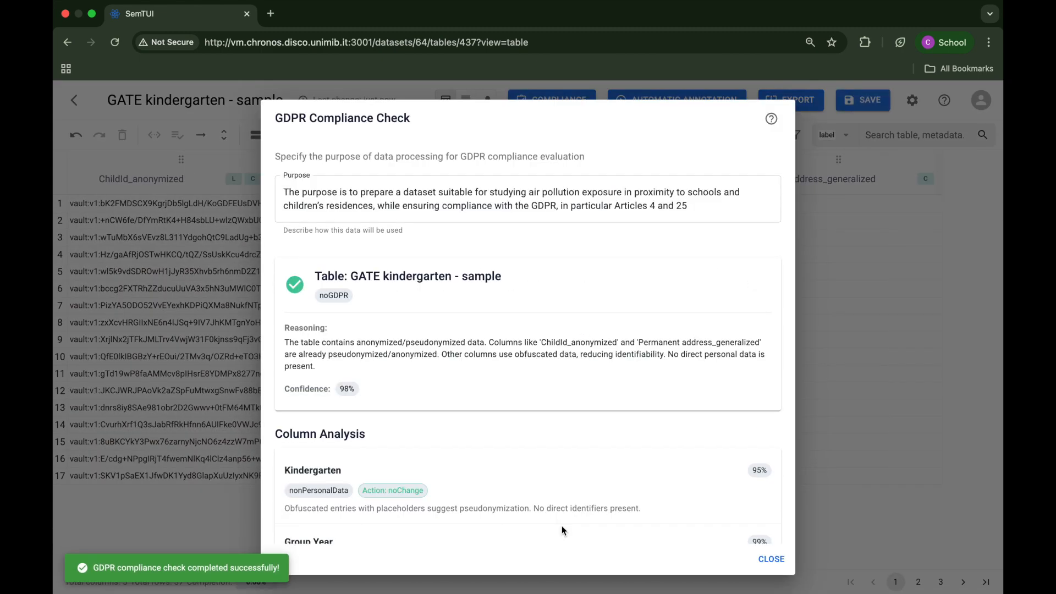
{"action": "scroll", "coordinate": [617, 391], "scroll_direction": "down", "scroll_amount": 6}
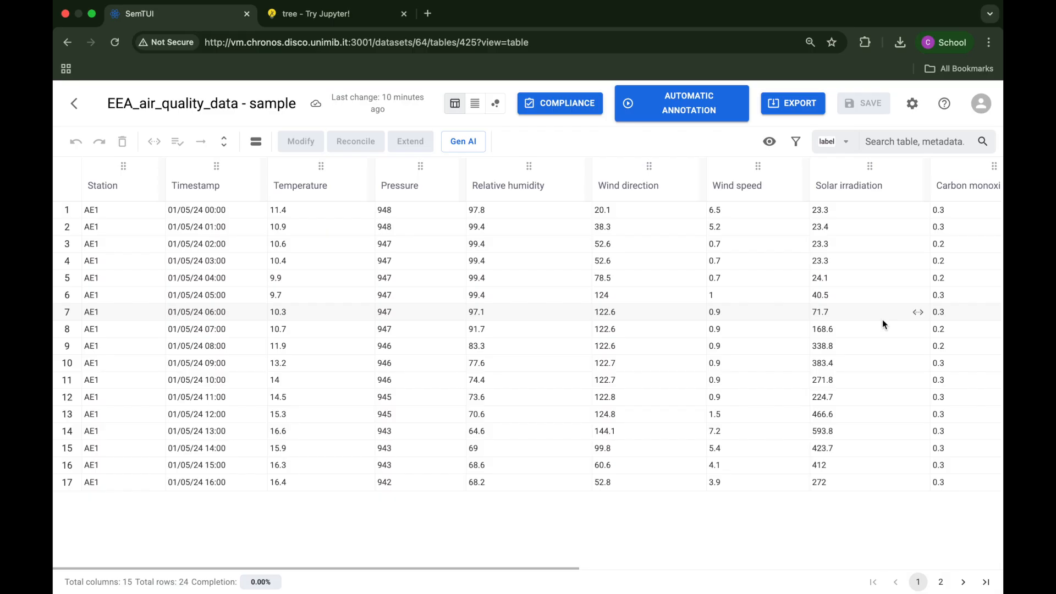
Step: Examine all weather and pollutant columns of the EEA_air_quality_data - sample table
{"action": "scroll", "coordinate": [882, 324], "scroll_direction": "right", "scroll_amount": 5}
{"action": "scroll", "coordinate": [882, 321], "scroll_direction": "right", "scroll_amount": 4}
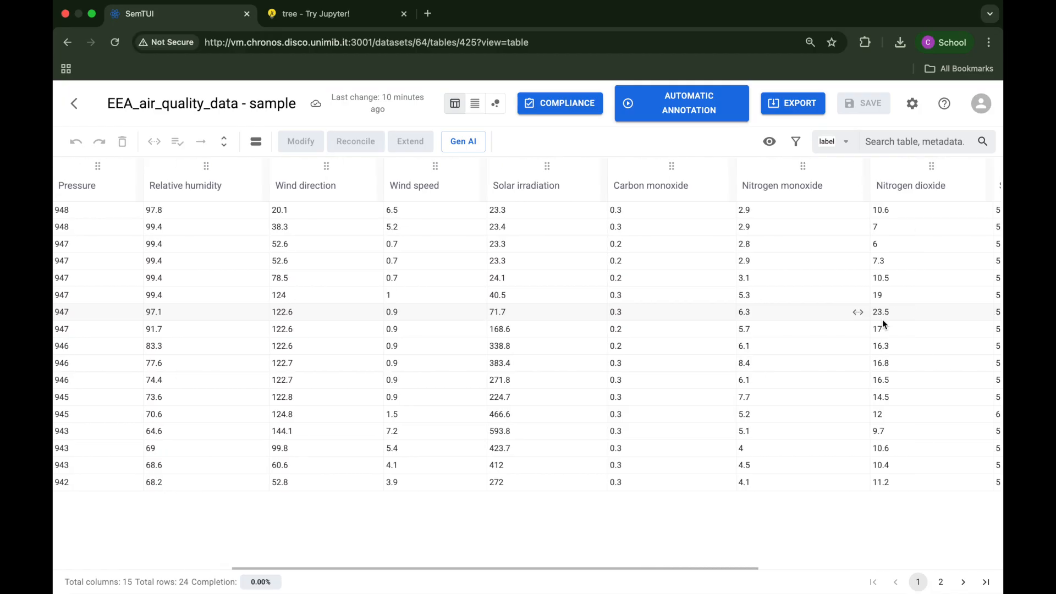
{"action": "scroll", "coordinate": [882, 322], "scroll_direction": "right", "scroll_amount": 5}
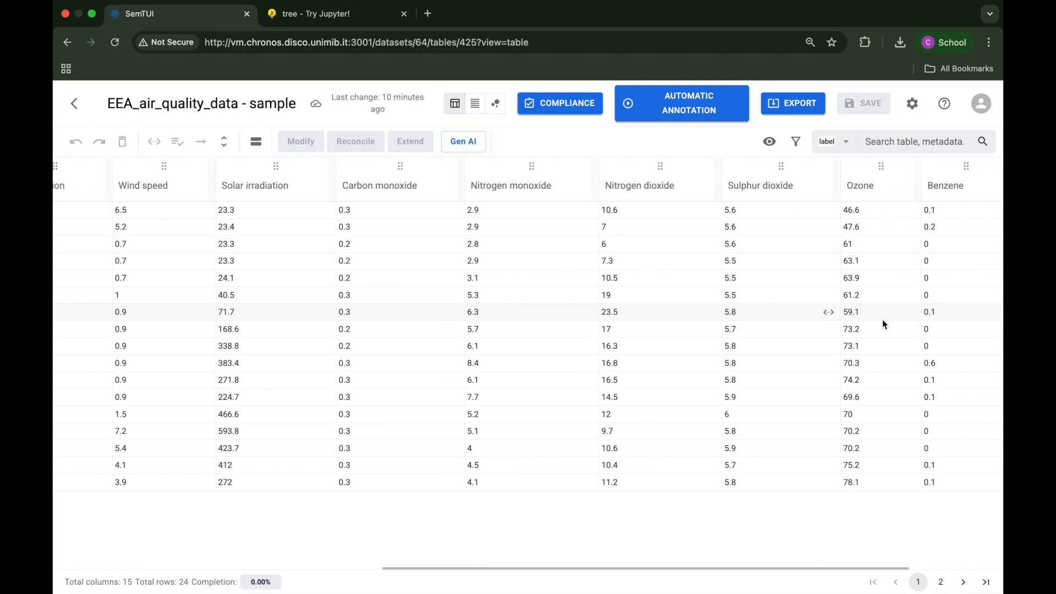
{"action": "scroll", "coordinate": [883, 323], "scroll_direction": "right", "scroll_amount": 2}
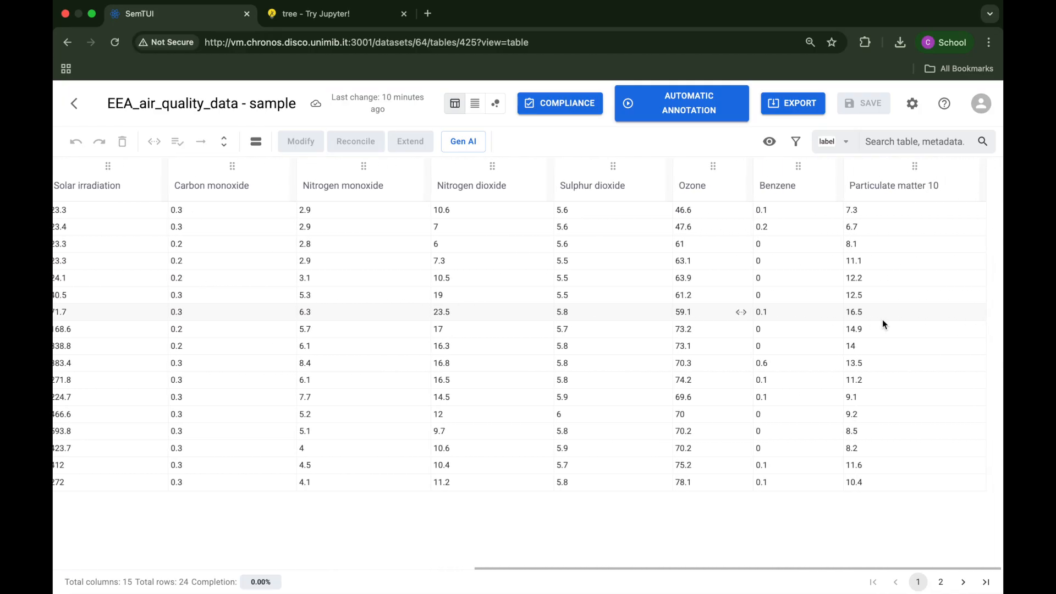
Step: Open the help's service guide at the Meteo Properties (OpenMeteo) extension entry
{"action": "left_click", "coordinate": [944, 104]}
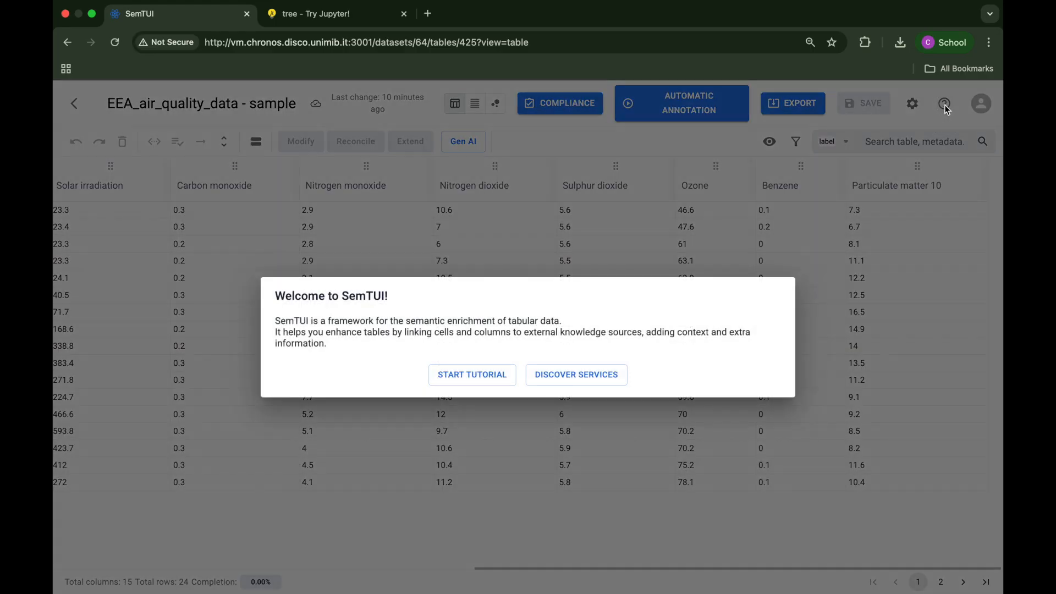
{"action": "left_click", "coordinate": [610, 370]}
{"action": "scroll", "coordinate": [371, 430], "scroll_direction": "down", "scroll_amount": 2}
{"action": "scroll", "coordinate": [371, 427], "scroll_direction": "down", "scroll_amount": 5}
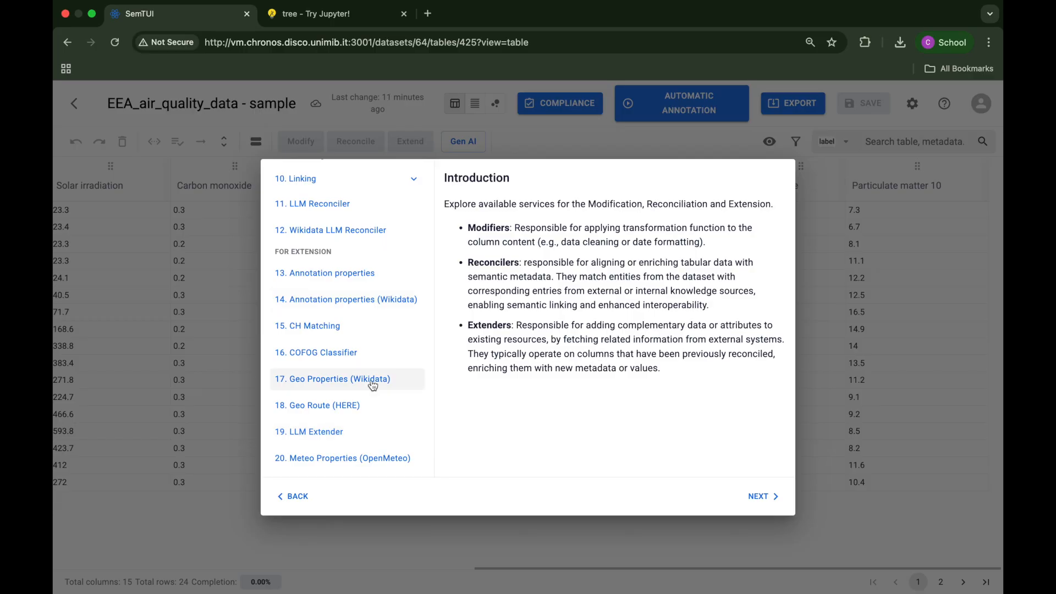
{"action": "left_click", "coordinate": [381, 406]}
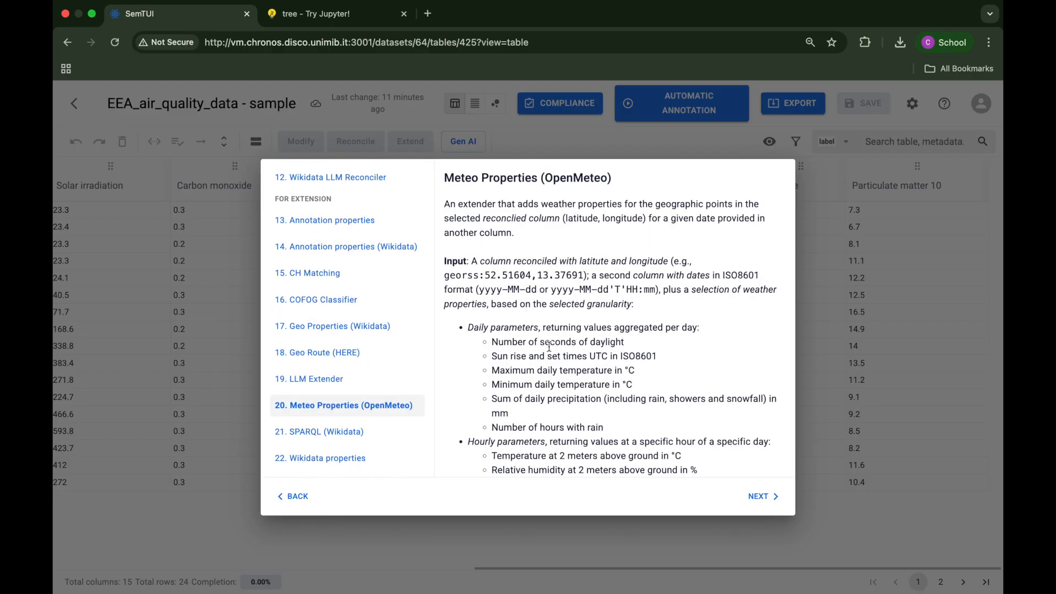
Step: Read the input requirements and the daily and hourly parameters of Meteo Properties (OpenMeteo), and close the guide
{"action": "scroll", "coordinate": [574, 368], "scroll_direction": "down", "scroll_amount": 3}
{"action": "scroll", "coordinate": [574, 367], "scroll_direction": "down", "scroll_amount": 2}
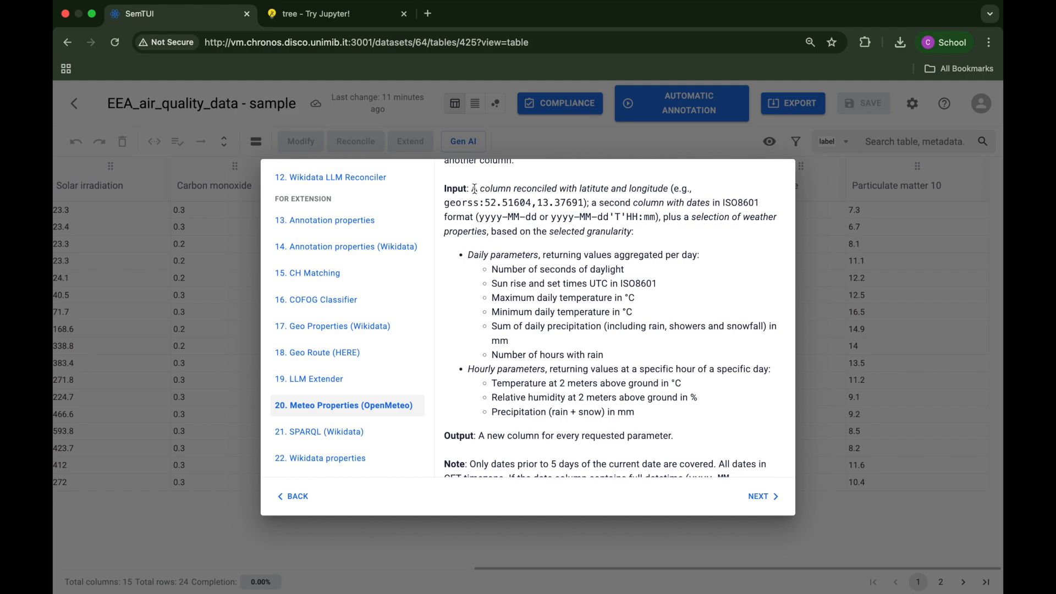
{"action": "left_click_drag", "start_coordinate": [471, 189], "coordinate": [655, 219]}
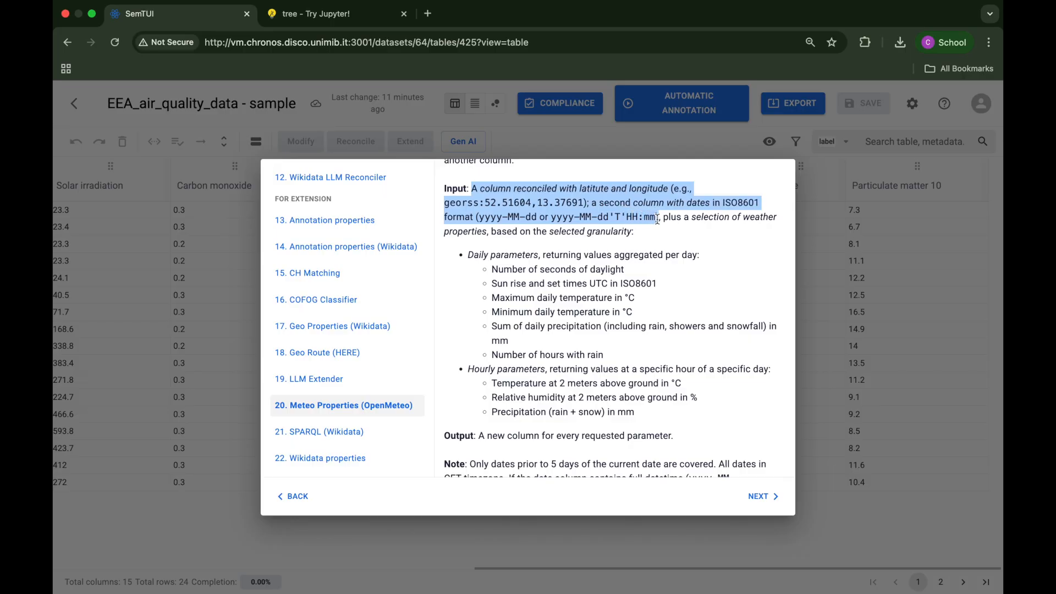
{"action": "left_click_drag", "start_coordinate": [657, 219], "coordinate": [659, 219]}
{"action": "scroll", "coordinate": [681, 394], "scroll_direction": "down", "scroll_amount": 2}
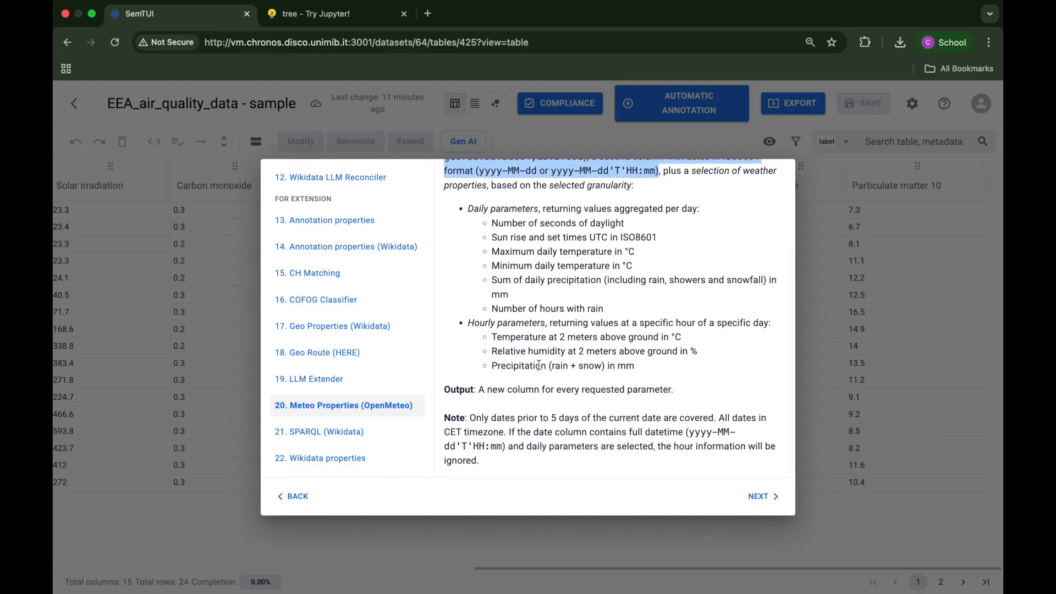
{"action": "double_click", "coordinate": [534, 364]}
{"action": "left_click", "coordinate": [881, 302]}
Step: Run an automatic annotation of the table's schema using the LLM Column Classifier
{"action": "scroll", "coordinate": [596, 292], "scroll_direction": "left", "scroll_amount": 5}
{"action": "left_click", "coordinate": [683, 106]}
{"action": "left_click", "coordinate": [523, 322]}
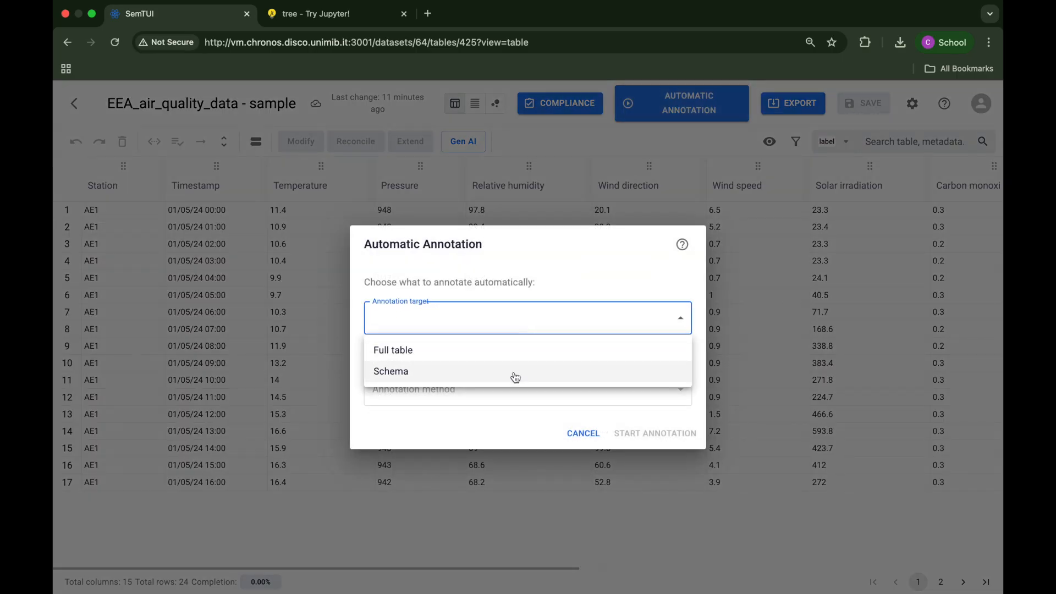
{"action": "left_click", "coordinate": [514, 373]}
{"action": "left_click", "coordinate": [516, 393]}
{"action": "left_click", "coordinate": [511, 419]}
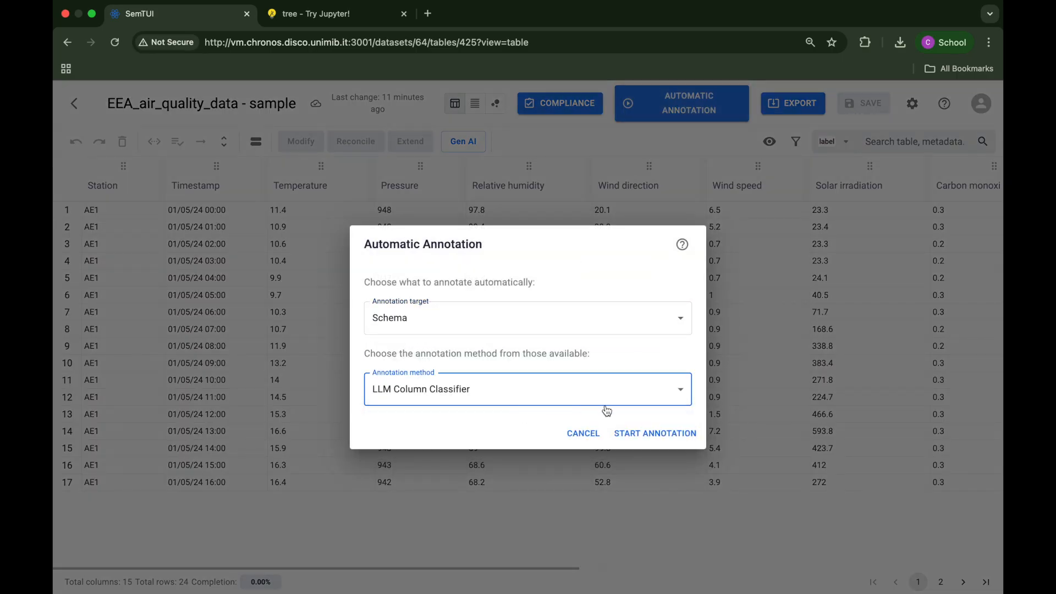
{"action": "left_click", "coordinate": [650, 435]}
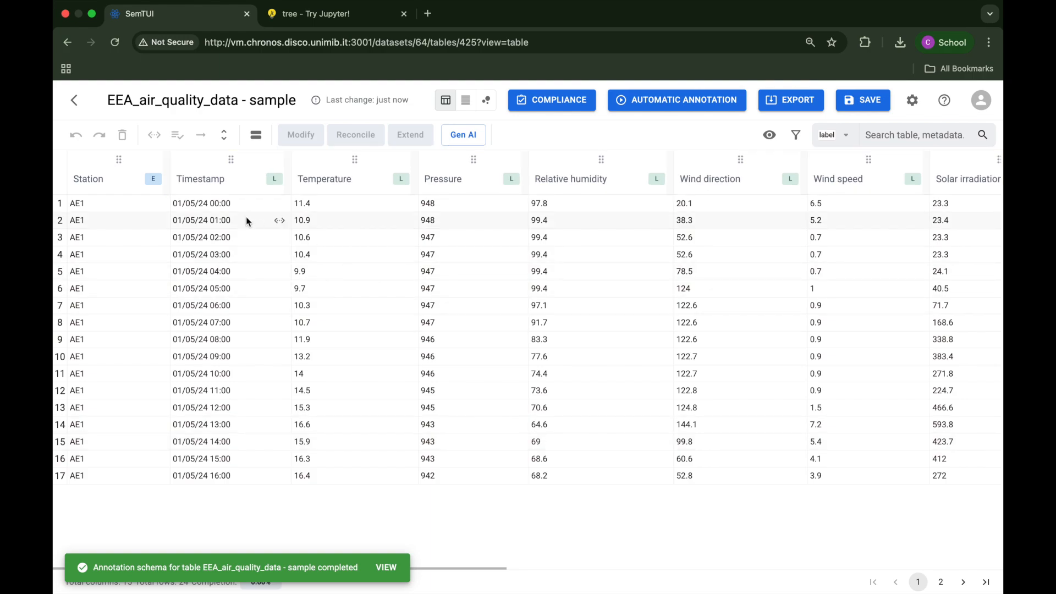
Step: Add metadata to the first Station cell with prefix georss (geoCoding), URI 42.67,23.268472, name AE1, score 1 and match true
{"action": "left_click", "coordinate": [160, 206]}
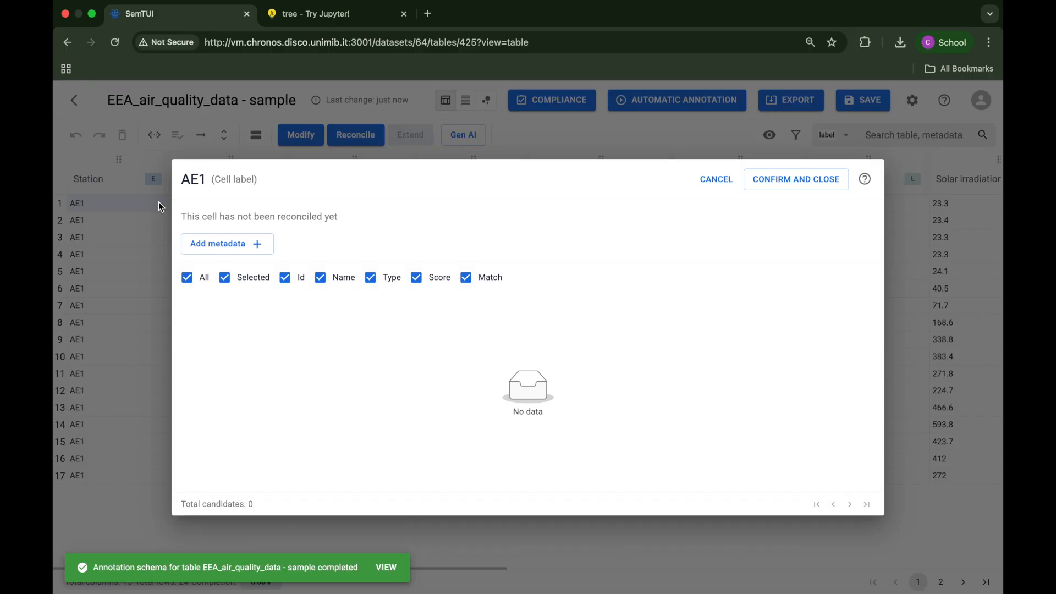
{"action": "left_click", "coordinate": [237, 247]}
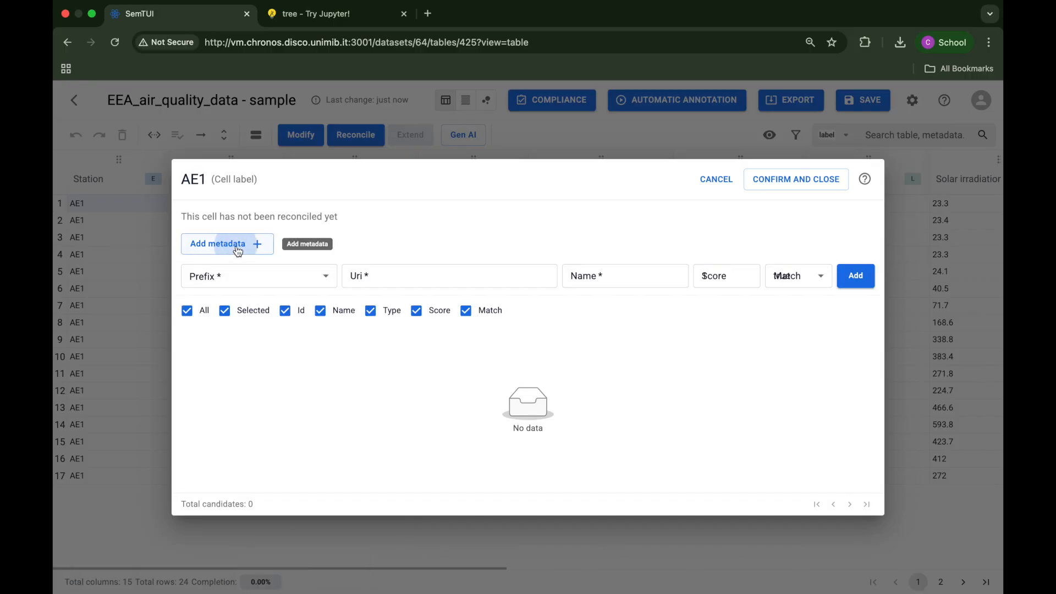
{"action": "left_click", "coordinate": [254, 281]}
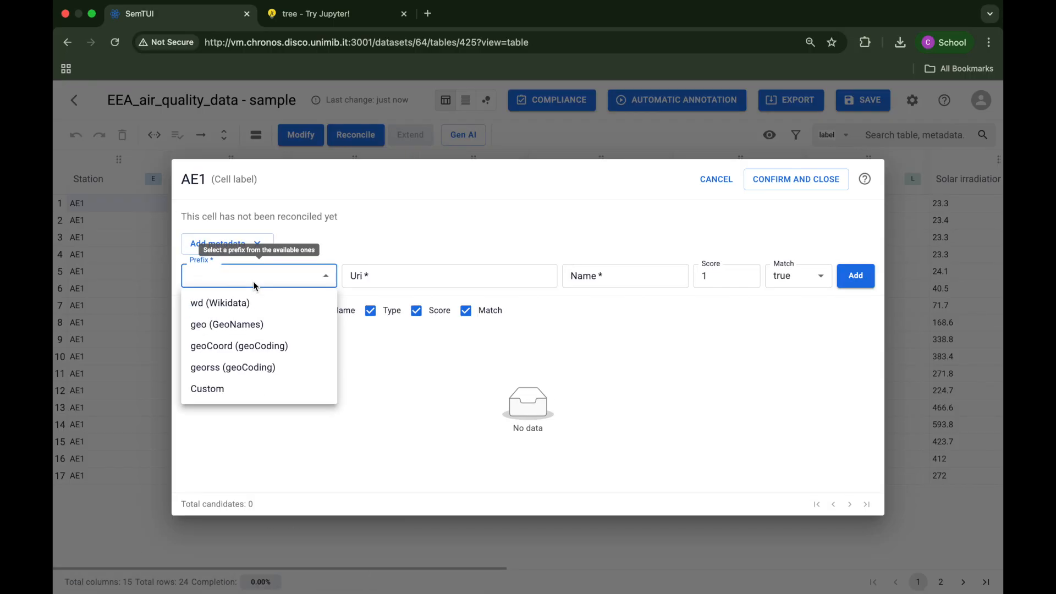
{"action": "left_click", "coordinate": [261, 366]}
{"action": "left_click", "coordinate": [391, 275]}
{"action": "type", "text": "42.67,23.268472"}
{"action": "left_click", "coordinate": [625, 276]}
{"action": "type", "text": "AE1"}
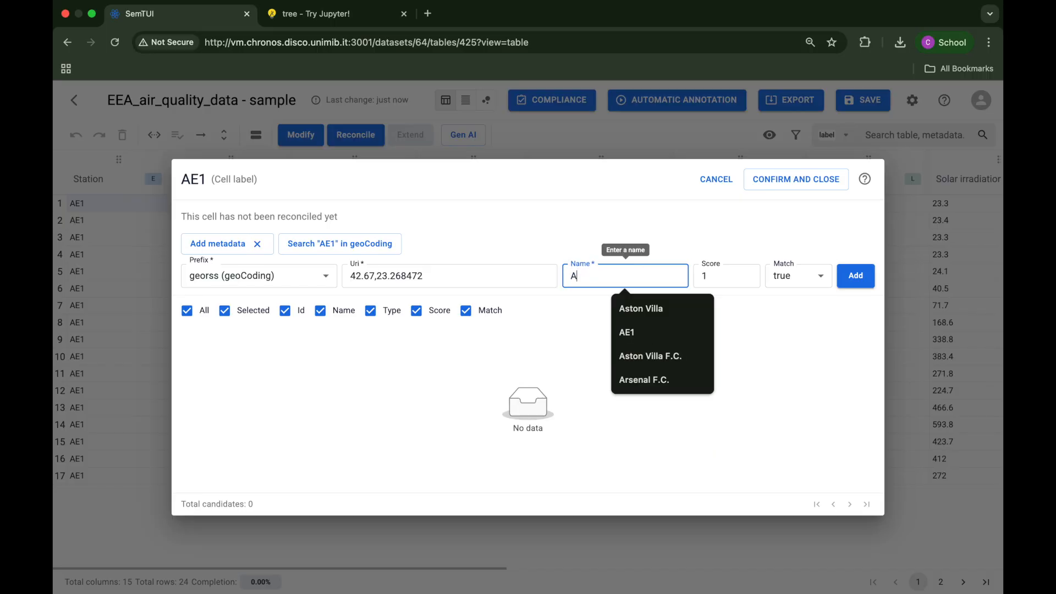
{"action": "left_click", "coordinate": [854, 276]}
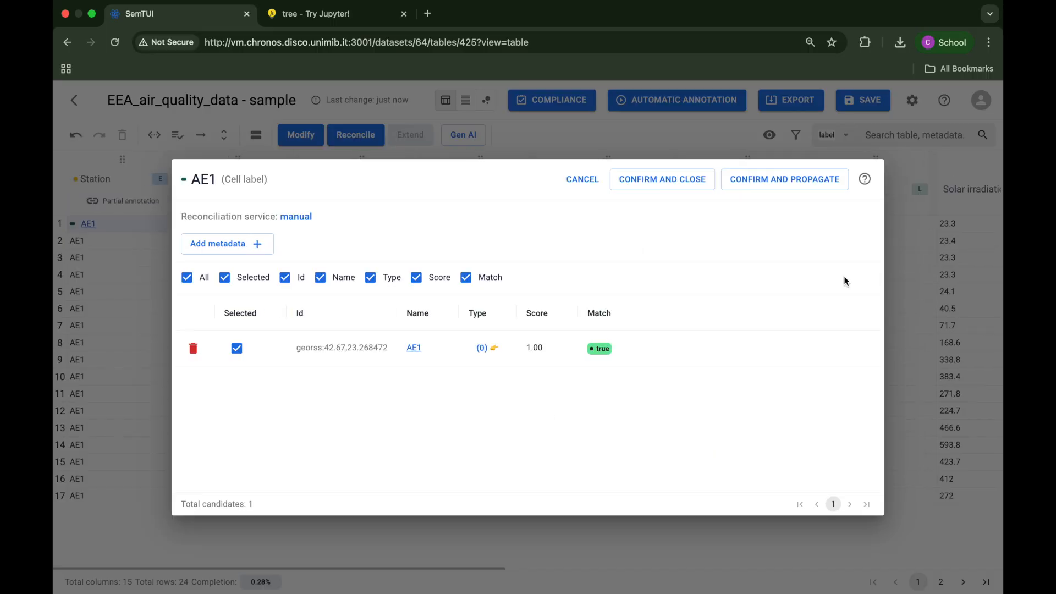
Step: Propagate the AE1 metadata to all matching Station cells and check the column's annotations in expanded view
{"action": "left_click", "coordinate": [806, 181]}
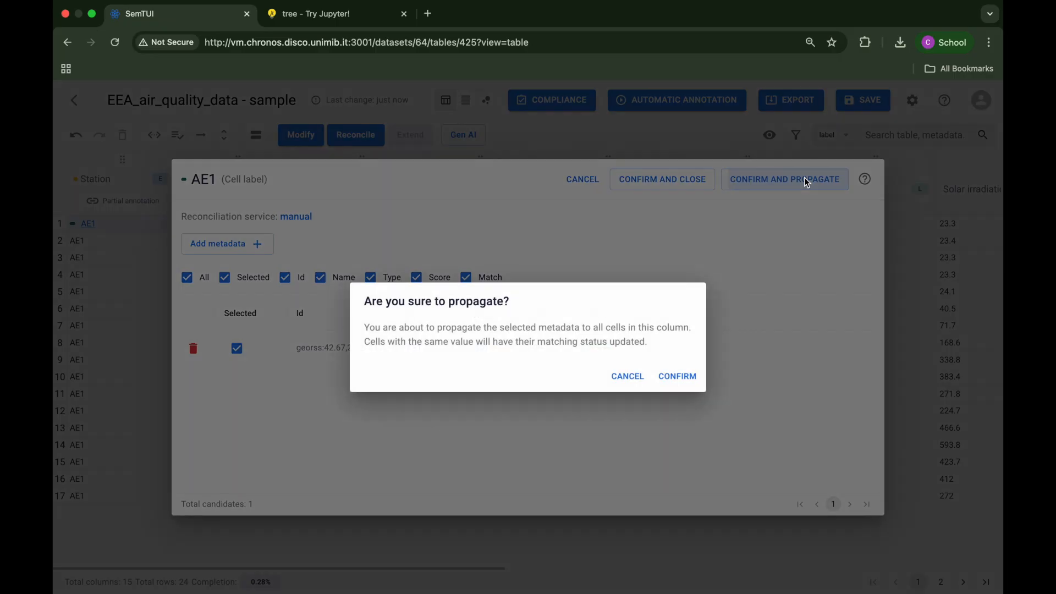
{"action": "left_click", "coordinate": [677, 376]}
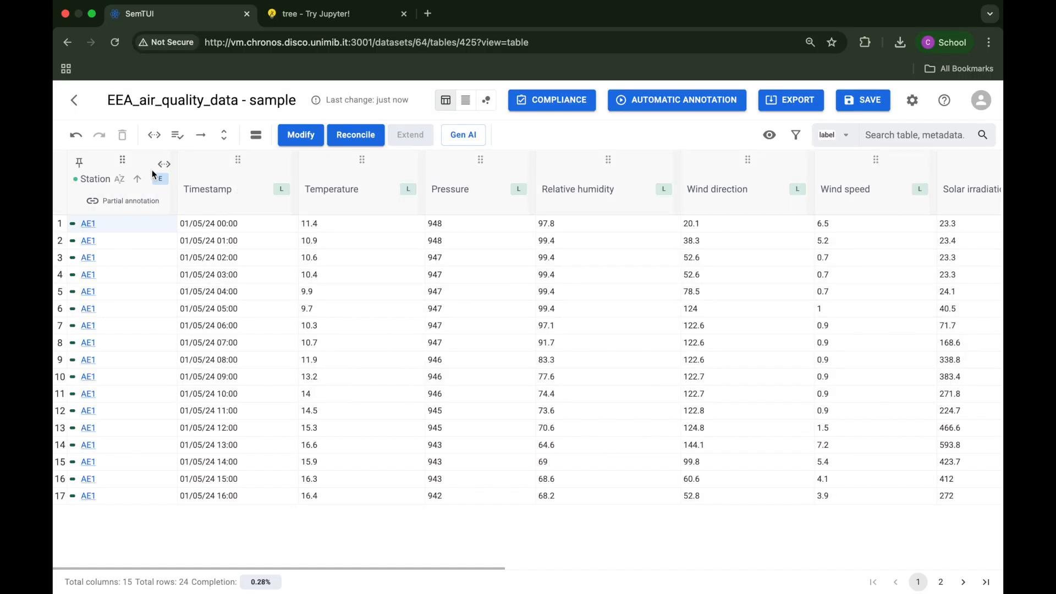
{"action": "left_click", "coordinate": [147, 170]}
{"action": "left_click", "coordinate": [203, 141]}
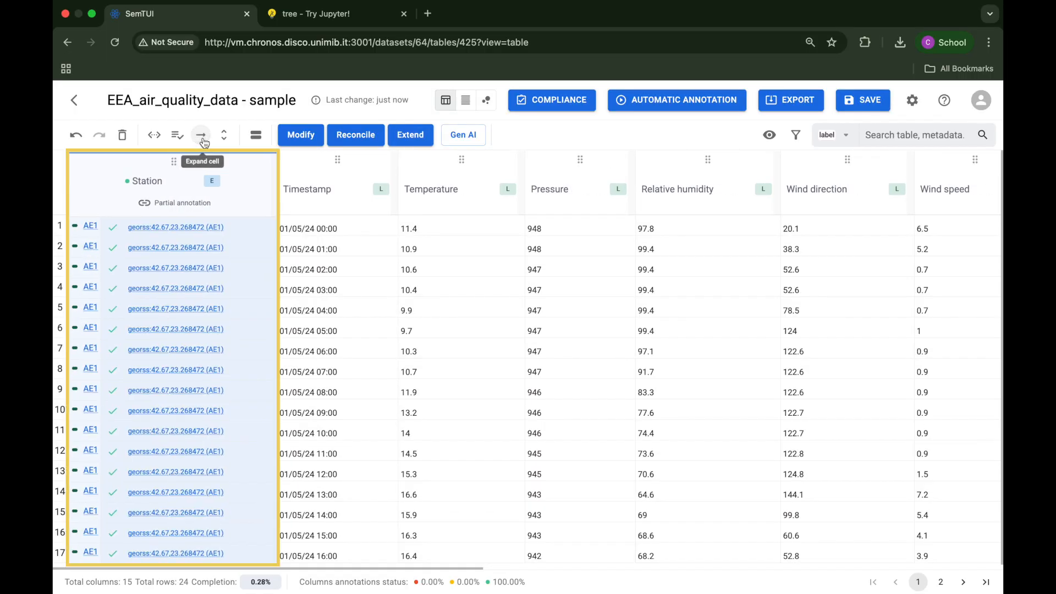
{"action": "left_click", "coordinate": [203, 142]}
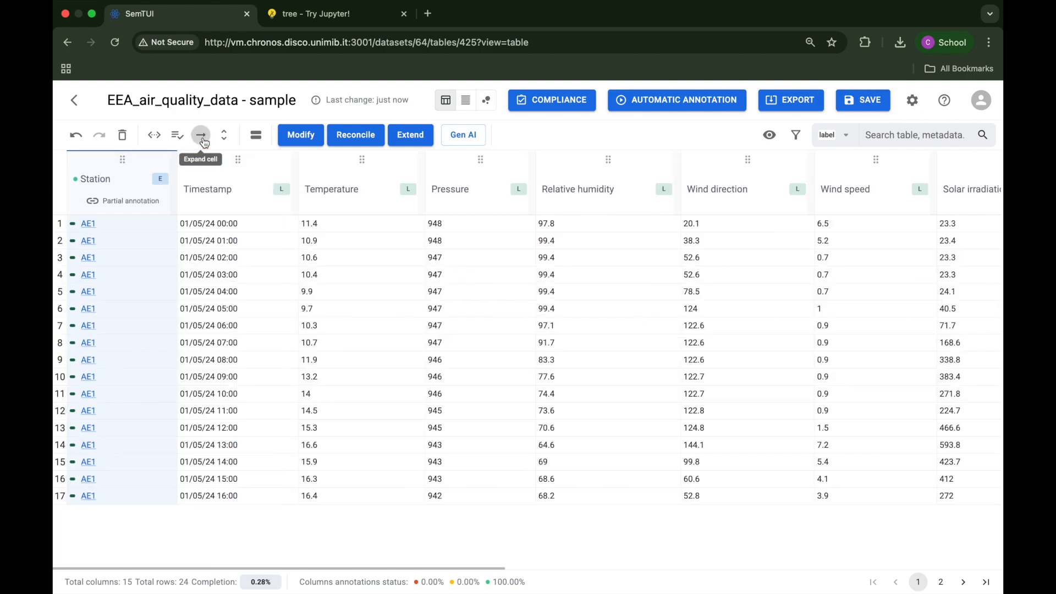
Step: Reformat the Timestamp column in place with the Date Formatter as ISO 8601, using the hour and minutes detail level (yyyy-MM-dd'T'HH:mm)
{"action": "left_click", "coordinate": [266, 174]}
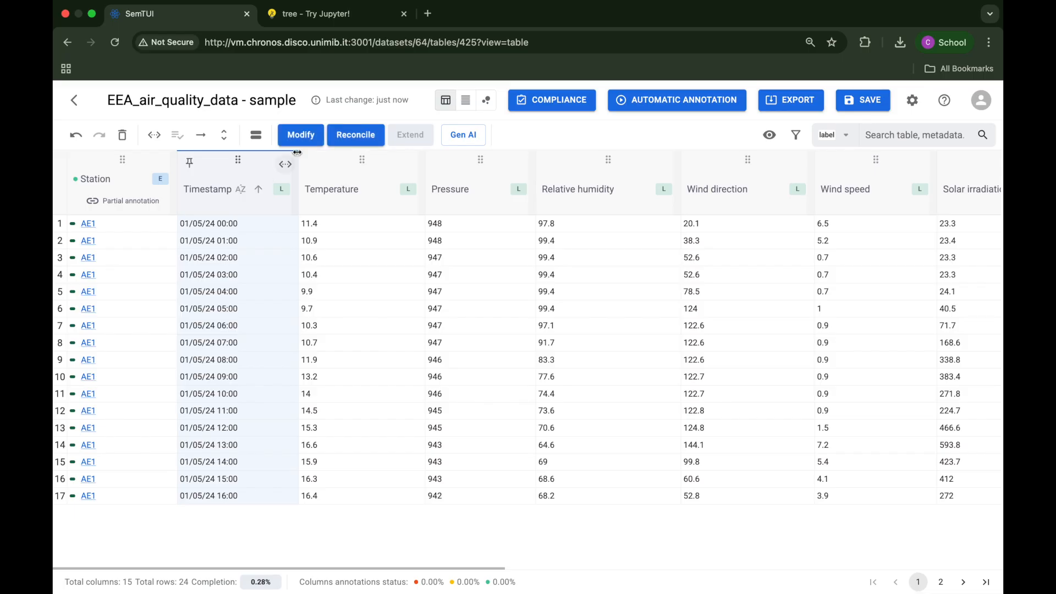
{"action": "left_click", "coordinate": [311, 137]}
{"action": "left_click", "coordinate": [412, 361]}
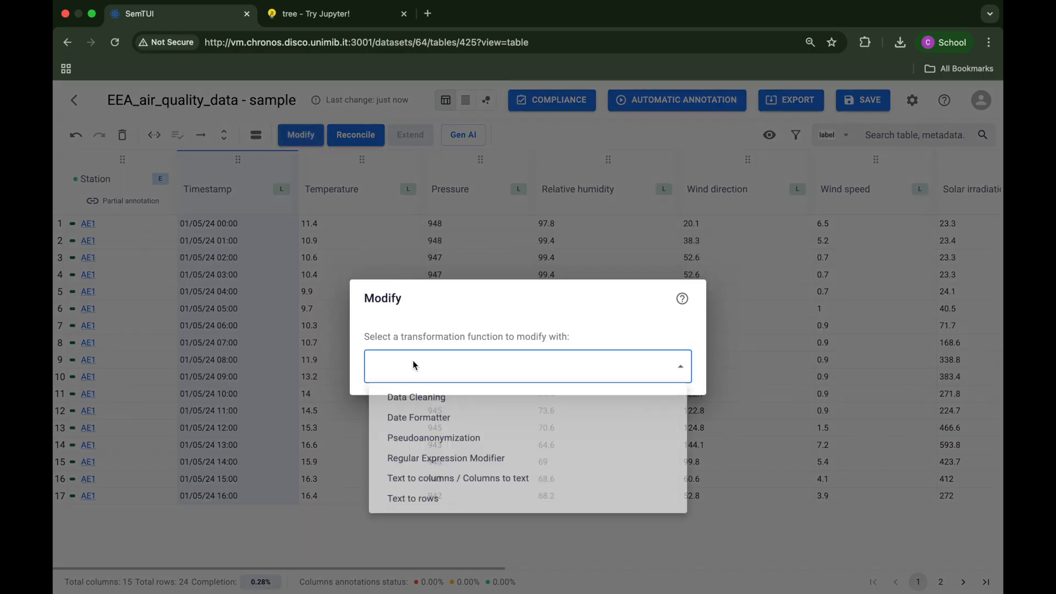
{"action": "left_click", "coordinate": [416, 420]}
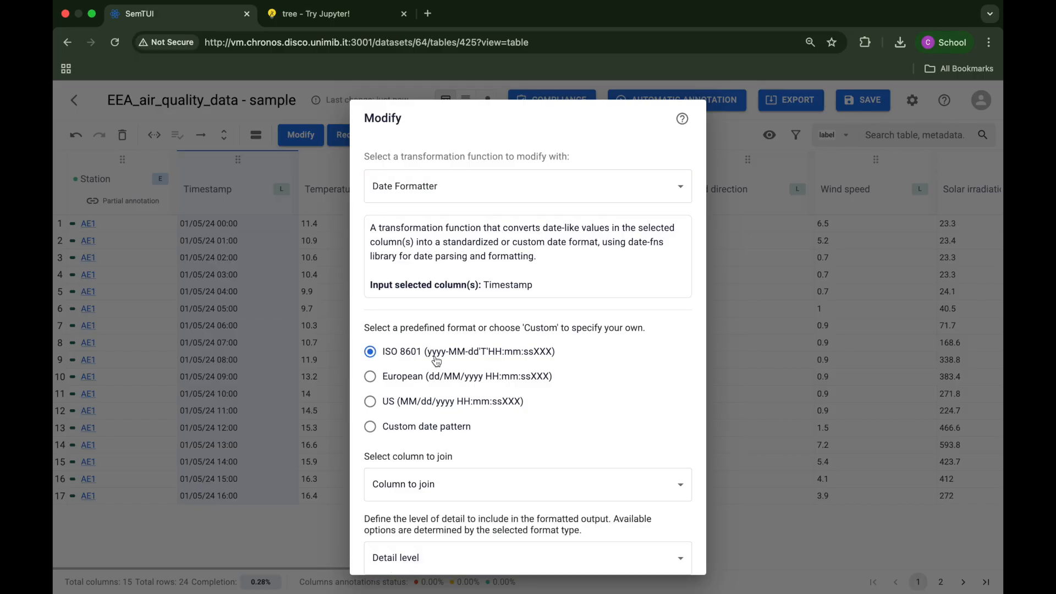
{"action": "scroll", "coordinate": [462, 390], "scroll_direction": "down", "scroll_amount": 5}
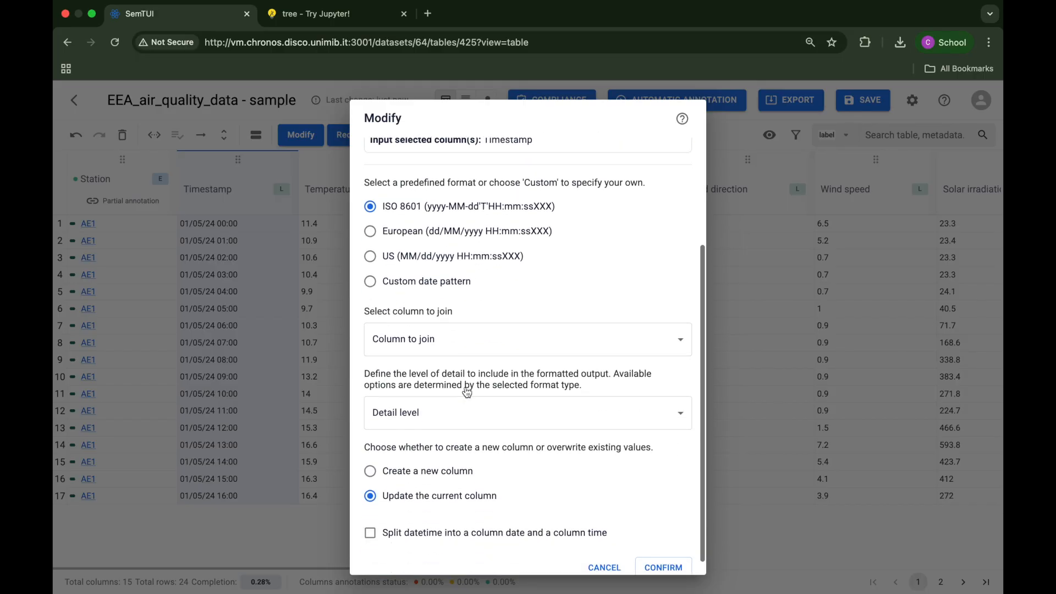
{"action": "left_click", "coordinate": [466, 419]}
{"action": "left_click", "coordinate": [473, 441]}
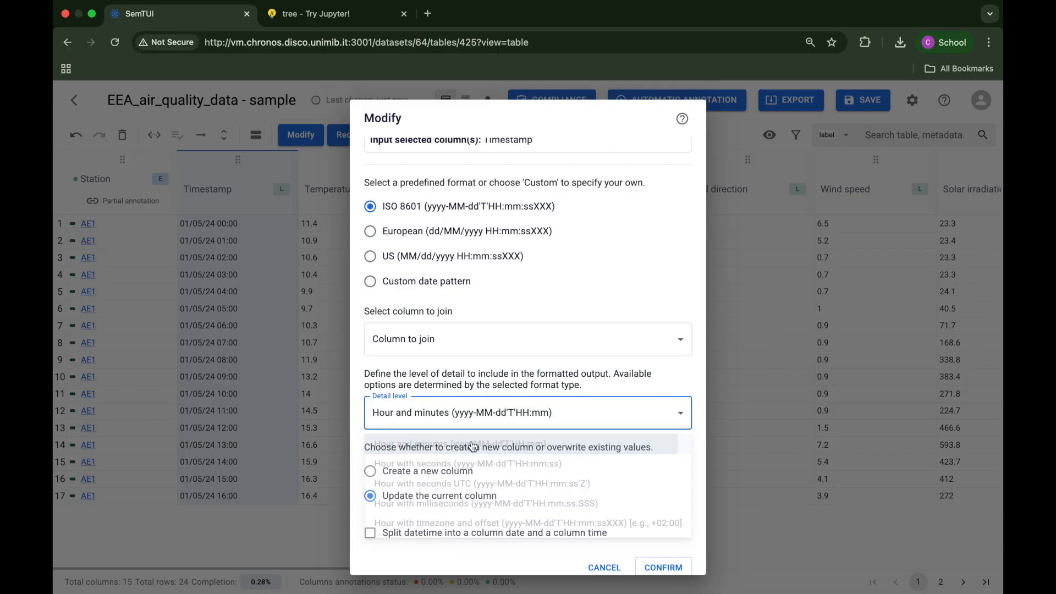
{"action": "left_click", "coordinate": [659, 564]}
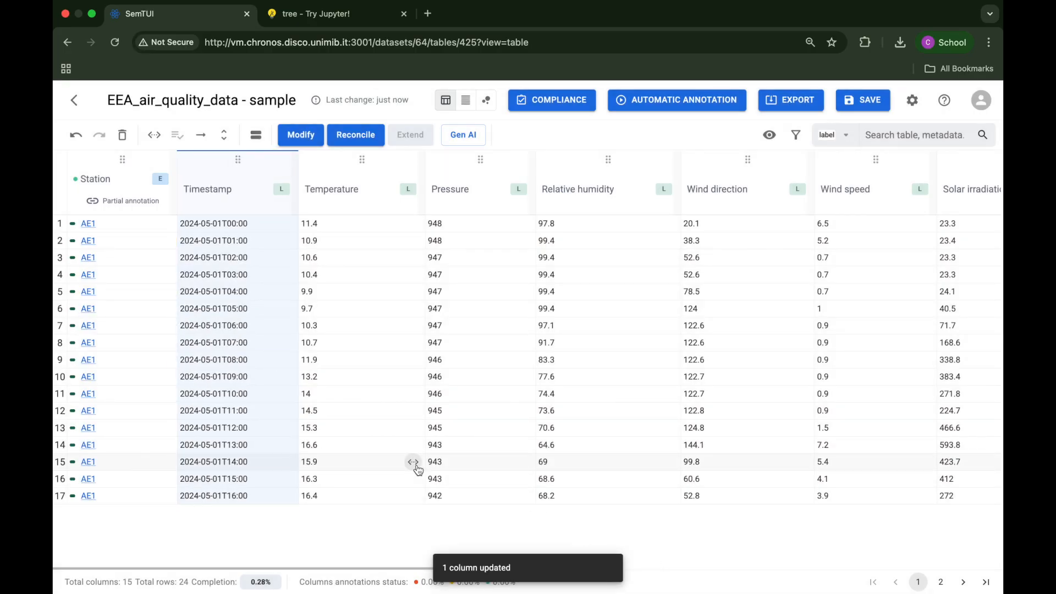
Step: Start an extension of the Station column with the Meteo Properties (OpenMeteo) service
{"action": "left_click", "coordinate": [140, 160]}
{"action": "left_click", "coordinate": [399, 135]}
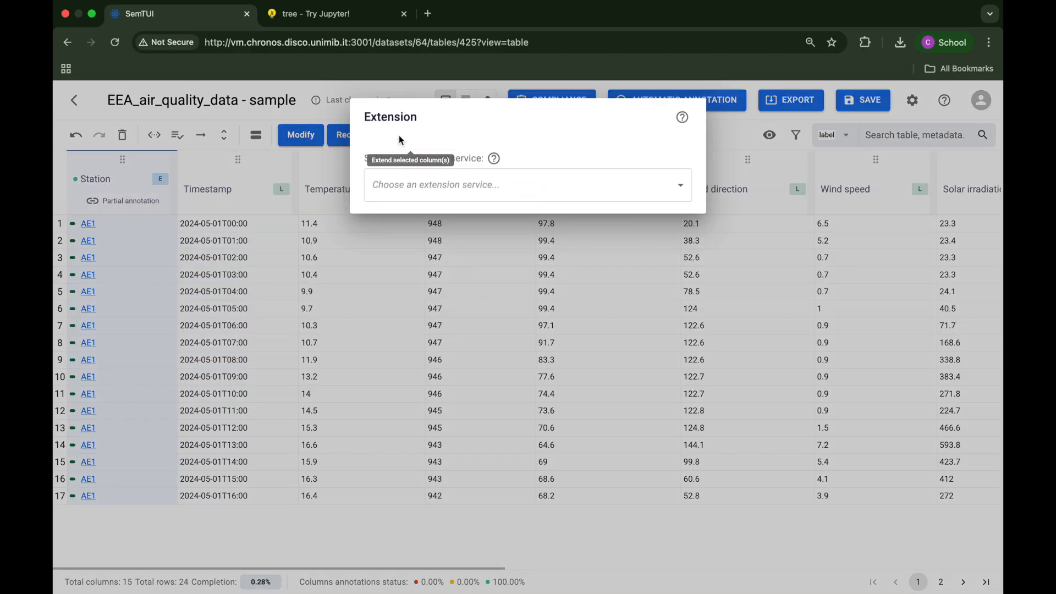
{"action": "left_click", "coordinate": [470, 363]}
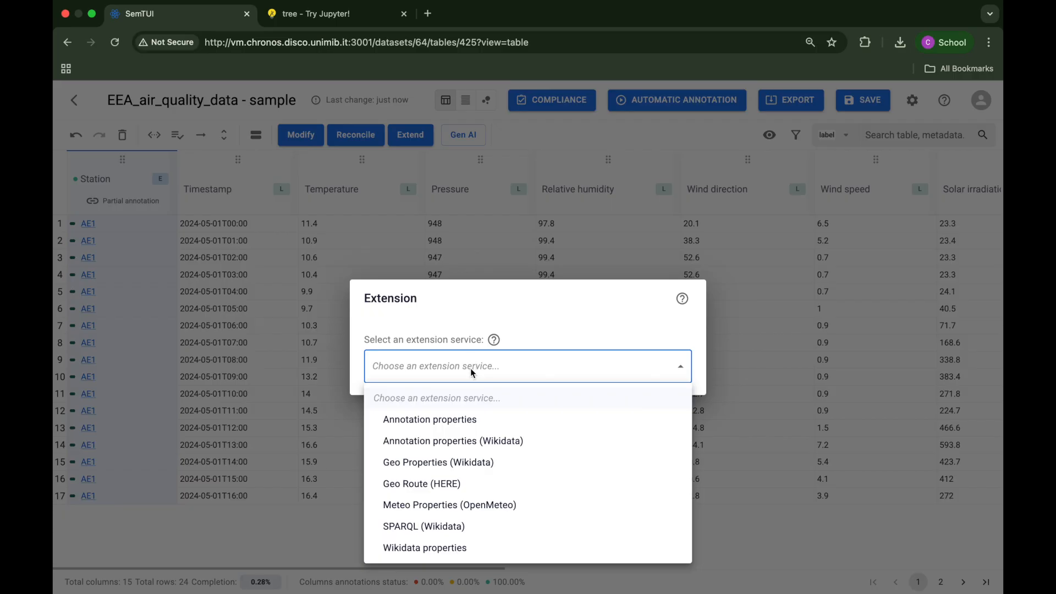
{"action": "left_click", "coordinate": [461, 504]}
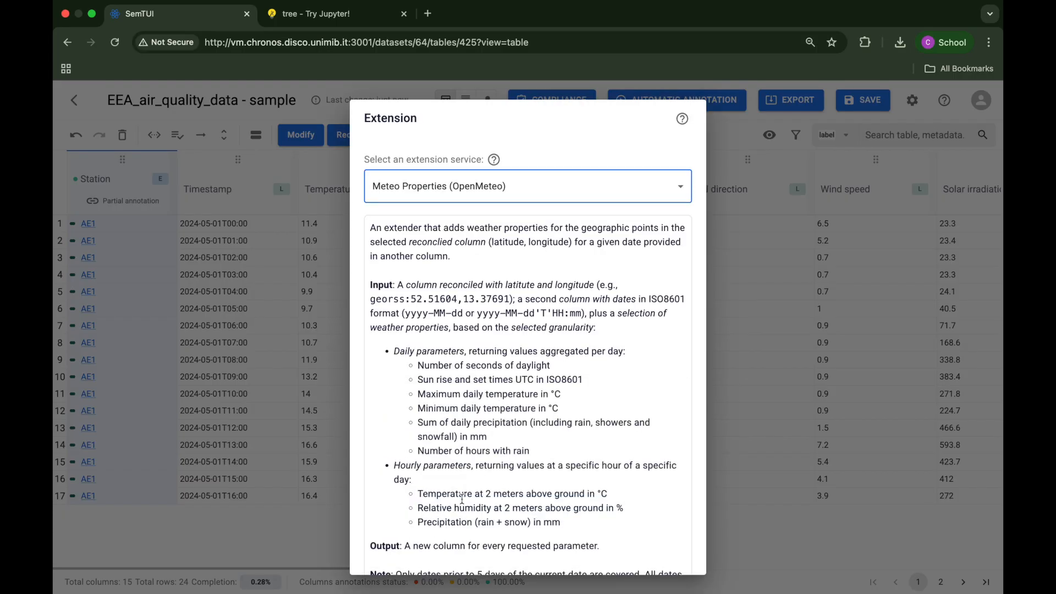
{"action": "scroll", "coordinate": [462, 501], "scroll_direction": "down", "scroll_amount": 3}
{"action": "scroll", "coordinate": [460, 498], "scroll_direction": "down", "scroll_amount": 3}
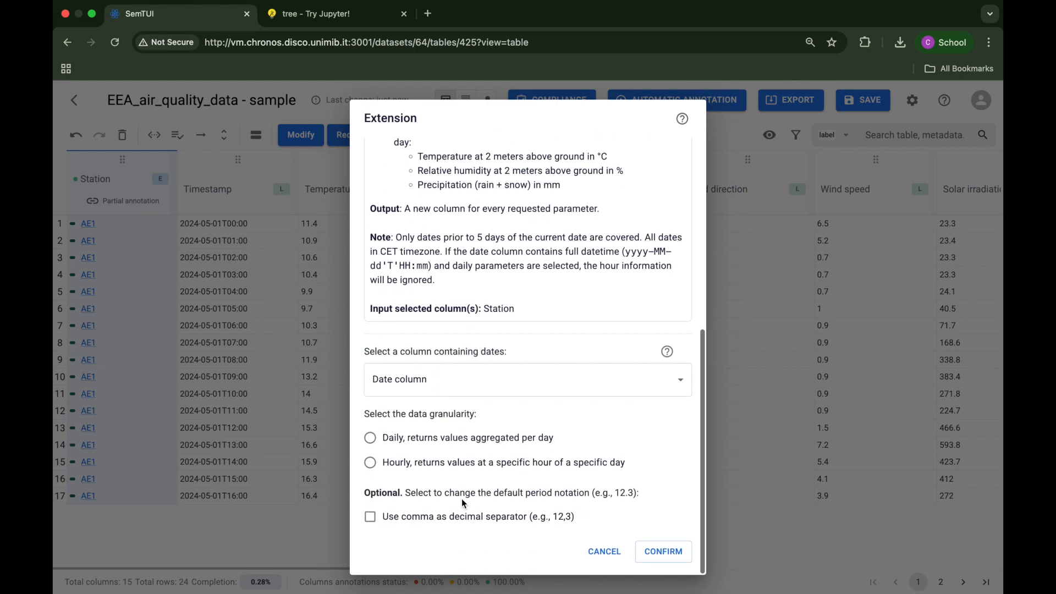
Step: Run the extension with Timestamp as the date column, hourly granularity and the Precipitation (rain + snow) in mm parameter
{"action": "left_click", "coordinate": [452, 385]}
{"action": "left_click", "coordinate": [460, 297]}
{"action": "left_click", "coordinate": [465, 463]}
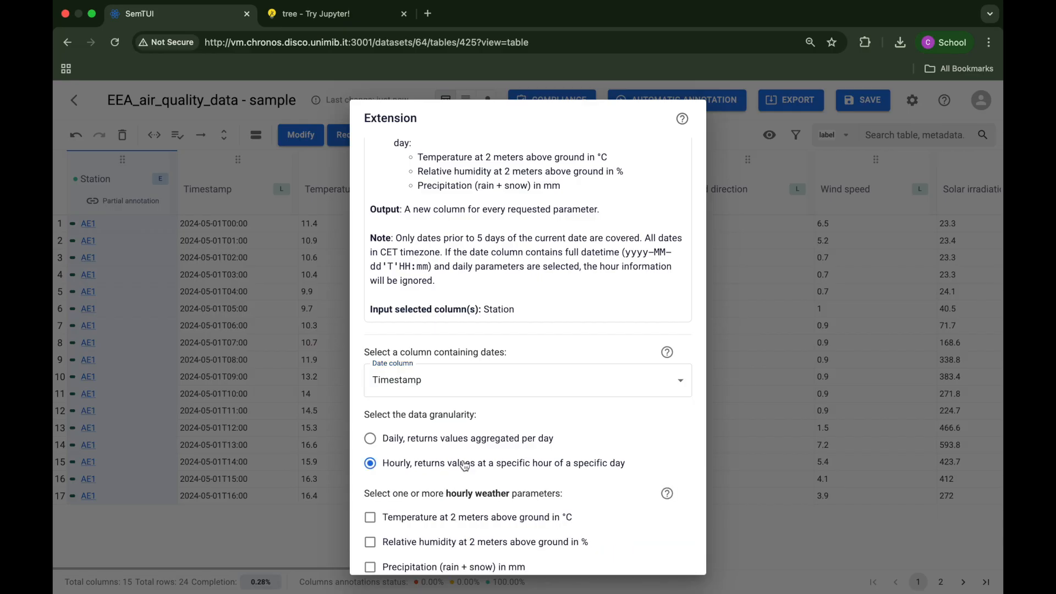
{"action": "scroll", "coordinate": [465, 465], "scroll_direction": "down", "scroll_amount": 2}
{"action": "left_click", "coordinate": [465, 465]}
{"action": "left_click", "coordinate": [661, 550]}
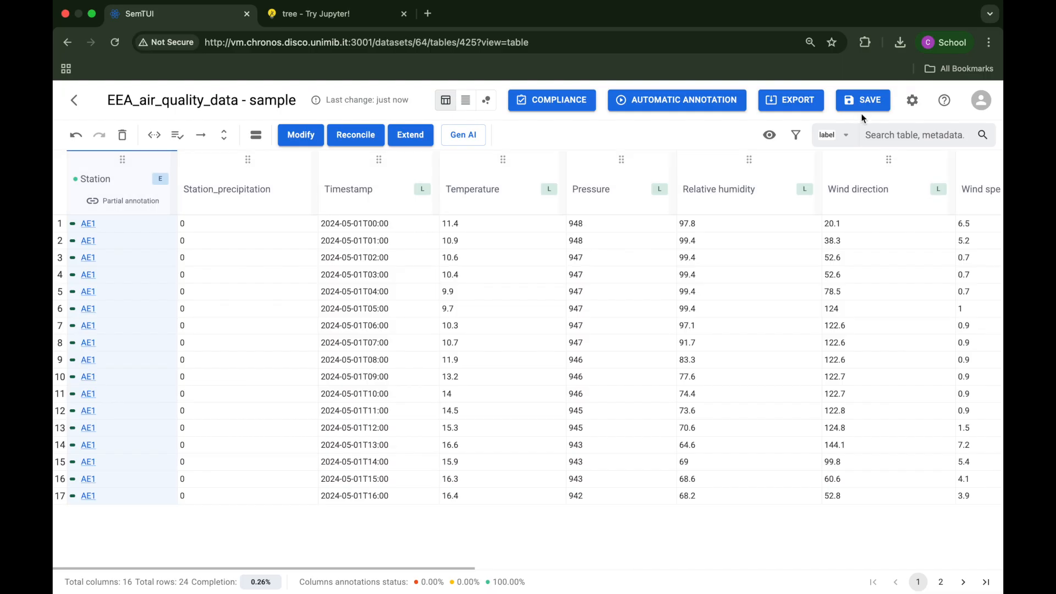
Step: Save the enriched table and export its operations as a Jupyter notebook (.ipynb) file
{"action": "left_click", "coordinate": [861, 104]}
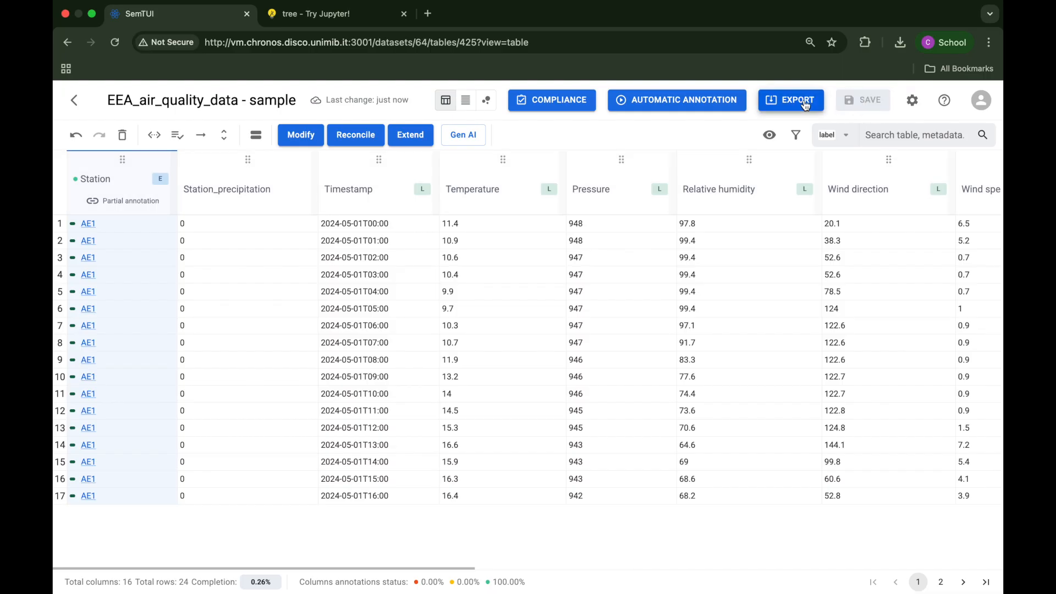
{"action": "left_click", "coordinate": [806, 106]}
{"action": "left_click", "coordinate": [672, 314]}
{"action": "left_click", "coordinate": [651, 371]}
{"action": "left_click", "coordinate": [620, 394]}
{"action": "left_click", "coordinate": [604, 442]}
{"action": "left_click", "coordinate": [679, 434]}
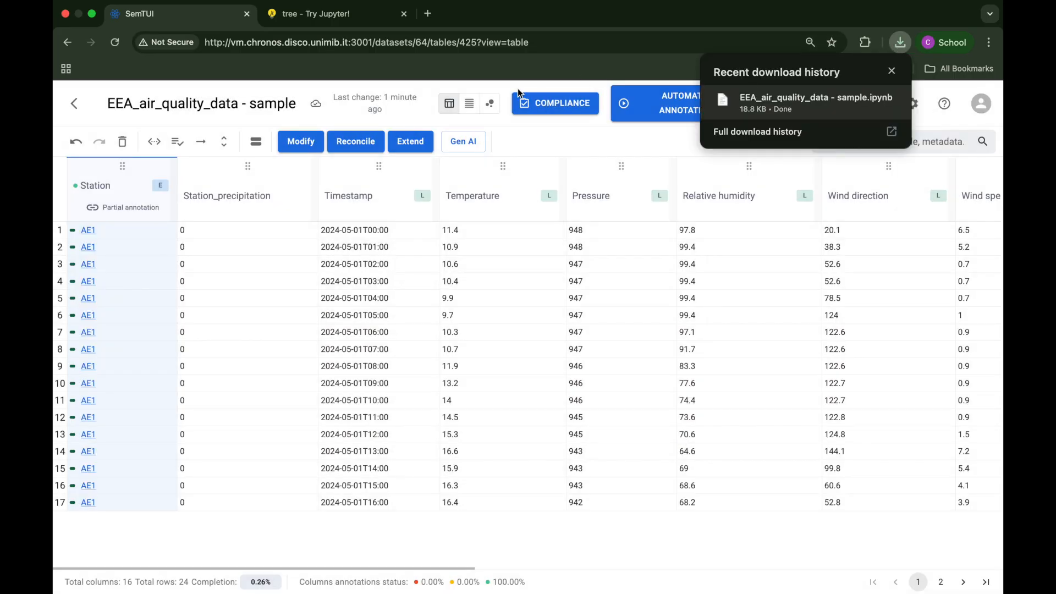
Step: Switch to Jupyter and open the notebook EEA_air_quality_data - sample.ipynb
{"action": "left_click", "coordinate": [363, 14]}
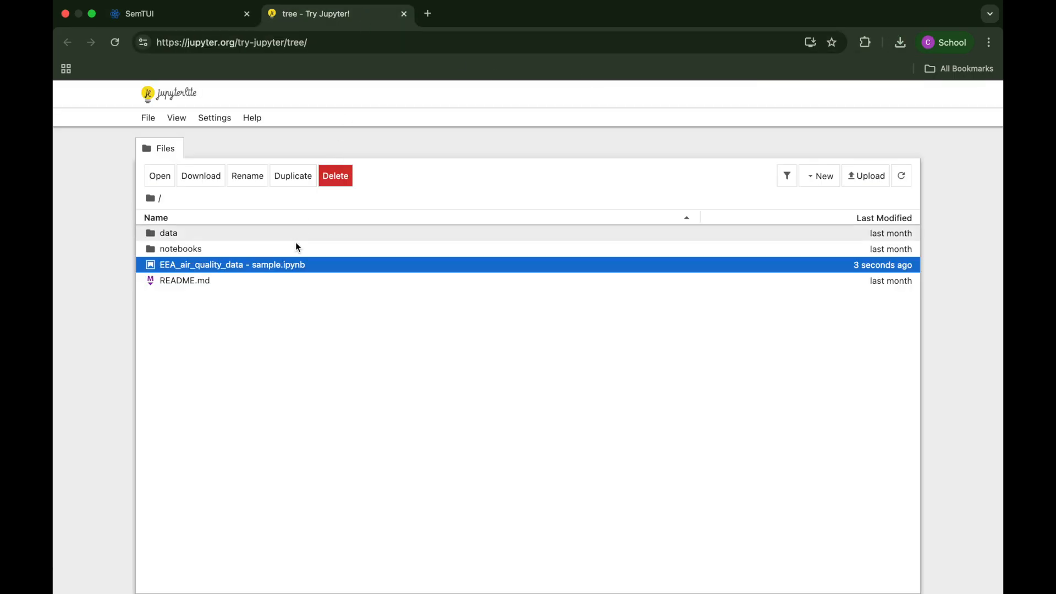
{"action": "double_click", "coordinate": [291, 263]}
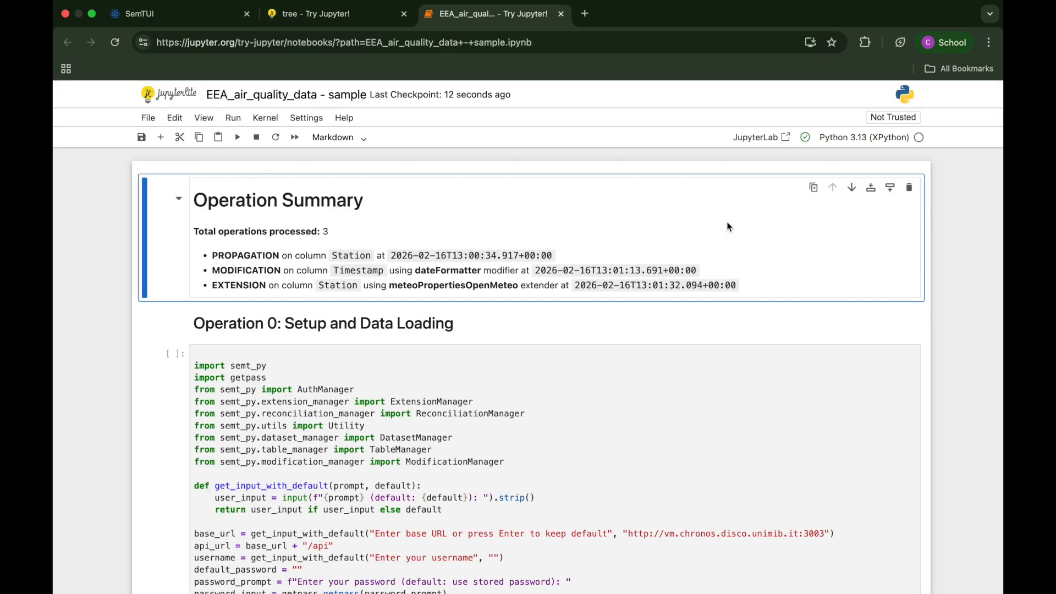